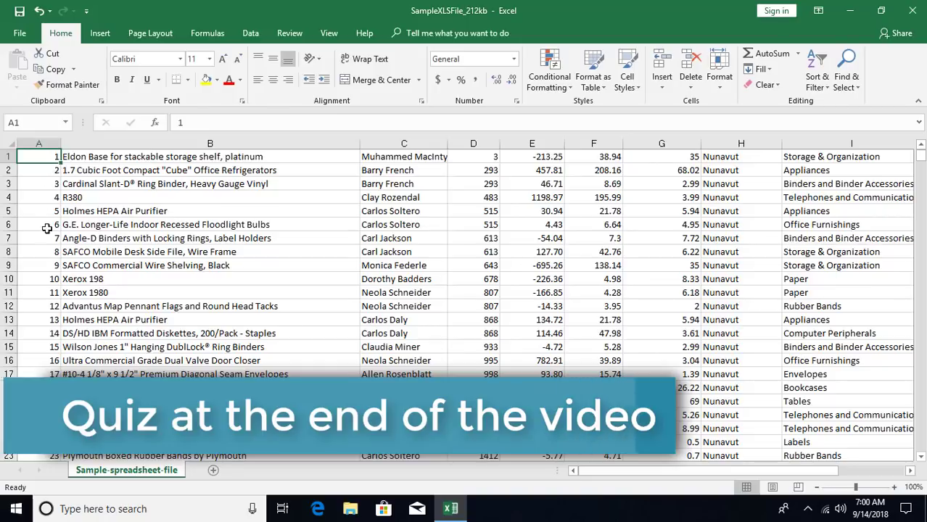
Clear the numbers in column A, then enter 1 in cell A1 and 2 in cell A2
{"action": "left_click", "coordinate": [41, 145]}
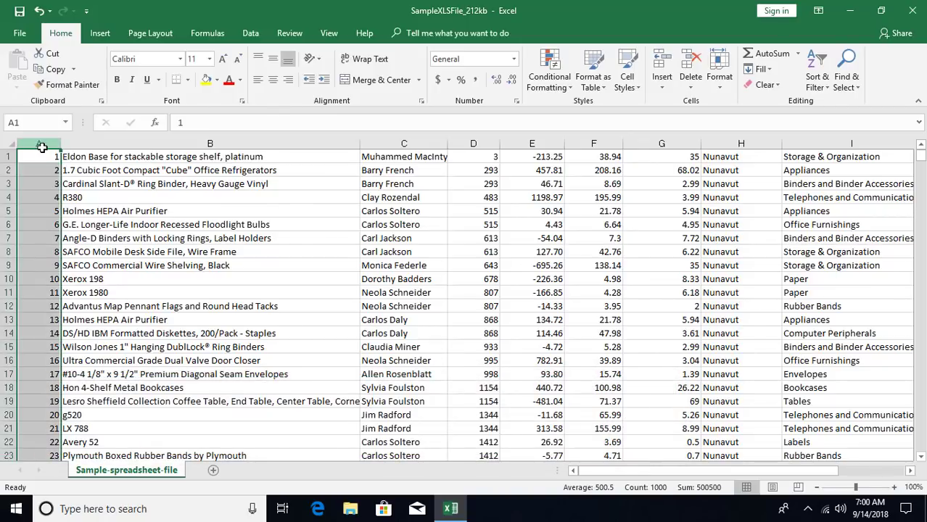
{"action": "key", "text": "Delete"}
{"action": "left_click", "coordinate": [39, 157]}
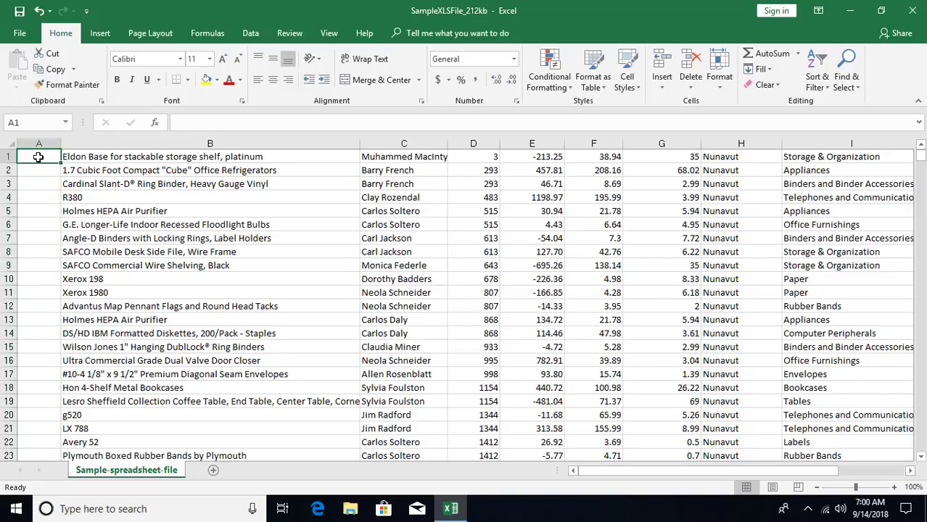
{"action": "type", "text": "1"}
{"action": "key", "text": "Return"}
{"action": "type", "text": "2"}
Auto-fill the series from A1:A2 down column A alongside all the data rows, and check where it ends
{"action": "left_click", "coordinate": [38, 157]}
{"action": "key", "text": "shift+Down"}
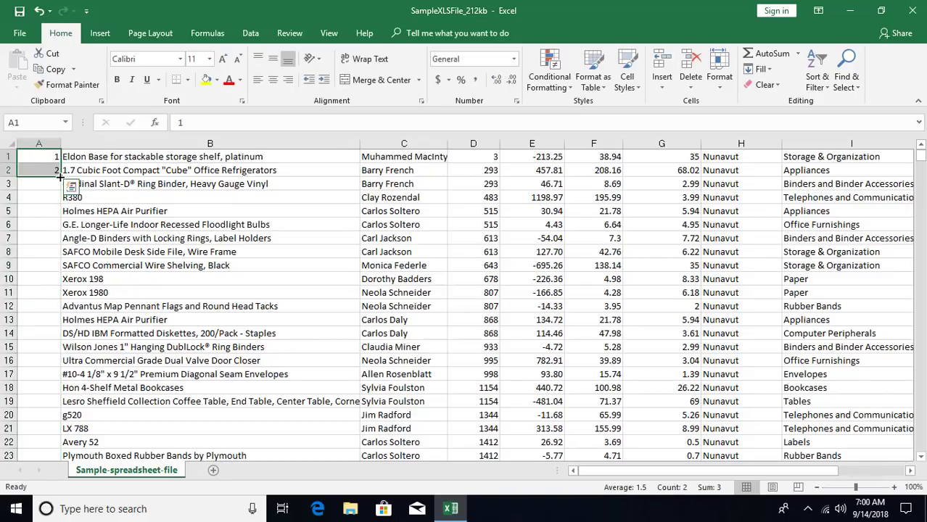
{"action": "left_click_drag", "start_coordinate": [60, 176], "coordinate": [42, 293]}
{"action": "key", "text": "ctrl+z"}
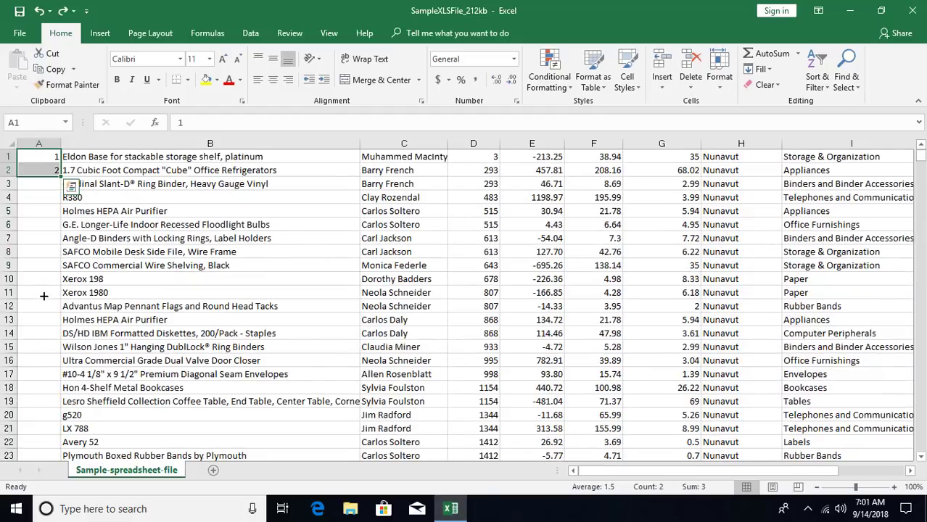
{"action": "double_click", "coordinate": [62, 177]}
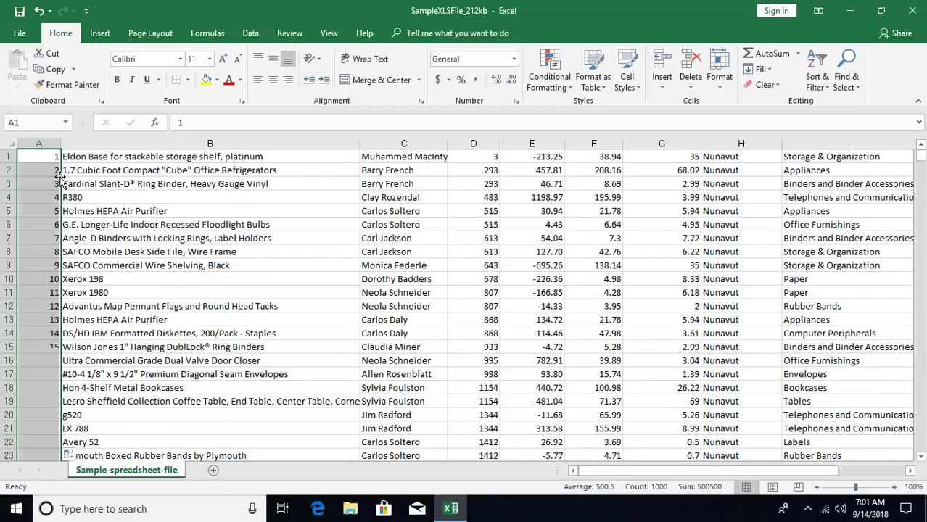
{"action": "left_click", "coordinate": [48, 279]}
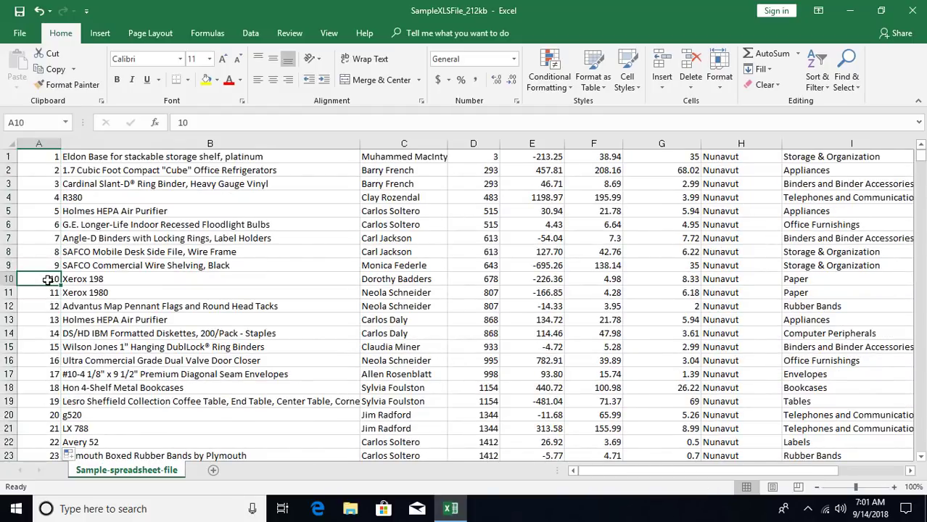
{"action": "key", "text": "ctrl+Down"}
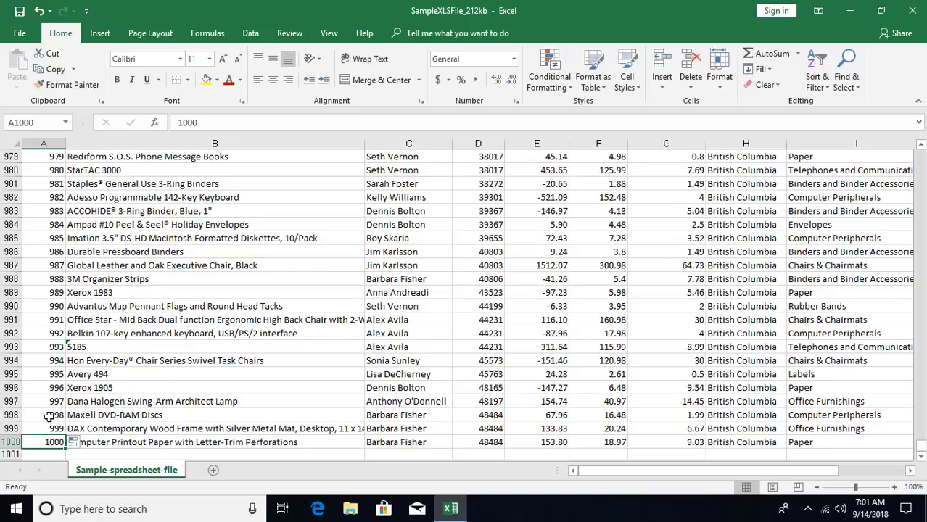
{"action": "key", "text": "ctrl+Home"}
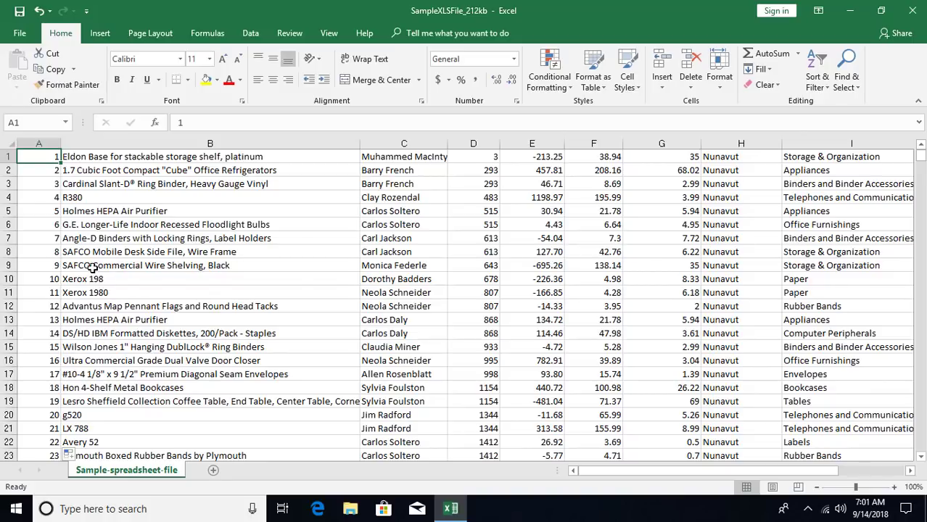
Create a new blank workbook and view the available Fill commands
{"action": "key", "text": "ctrl+n"}
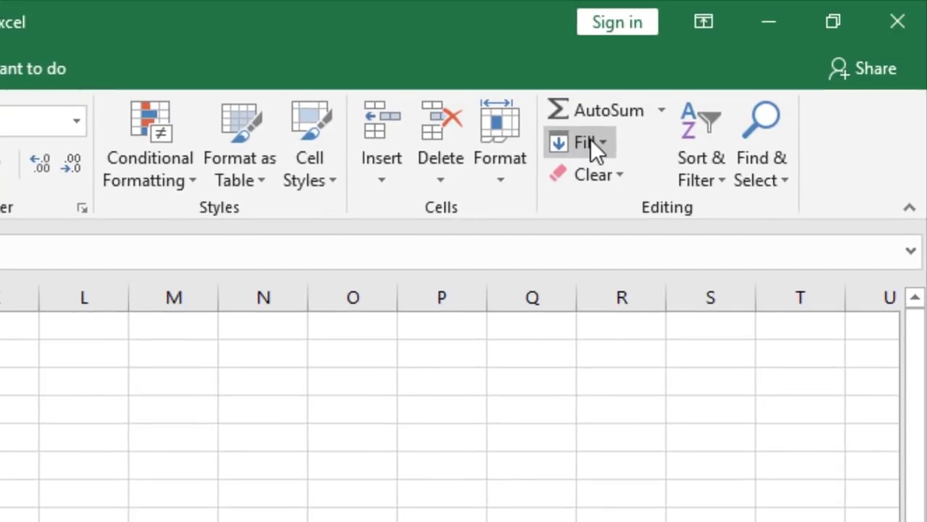
{"action": "left_click", "coordinate": [589, 140]}
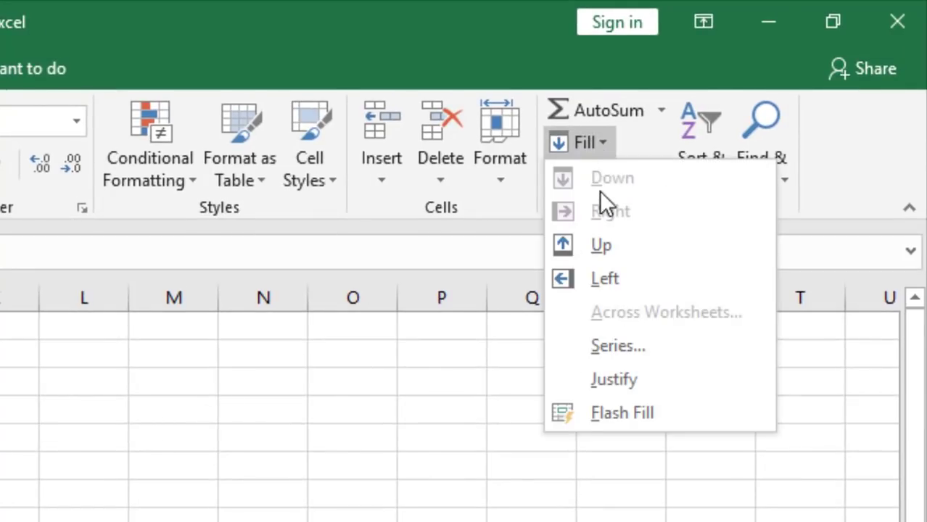
{"action": "key", "text": "Escape"}
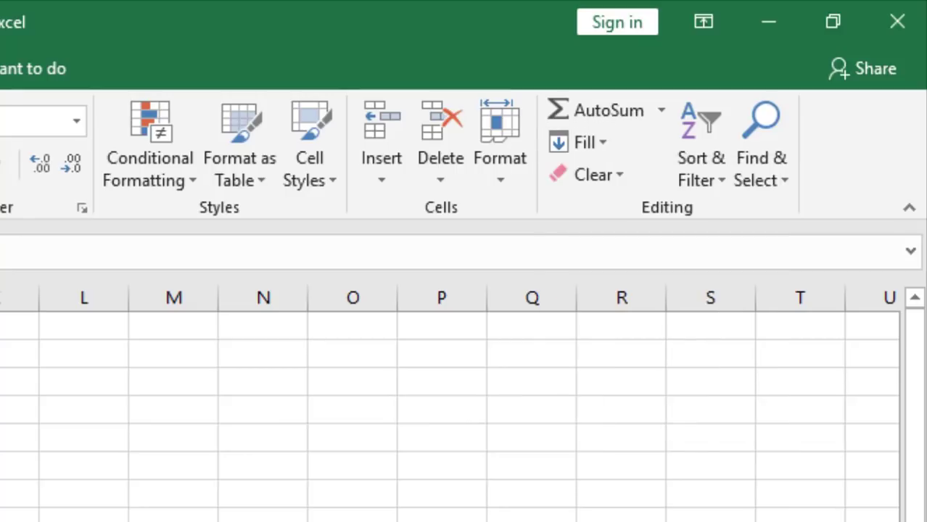
{"action": "left_click", "coordinate": [591, 143]}
{"action": "key", "text": "Escape"}
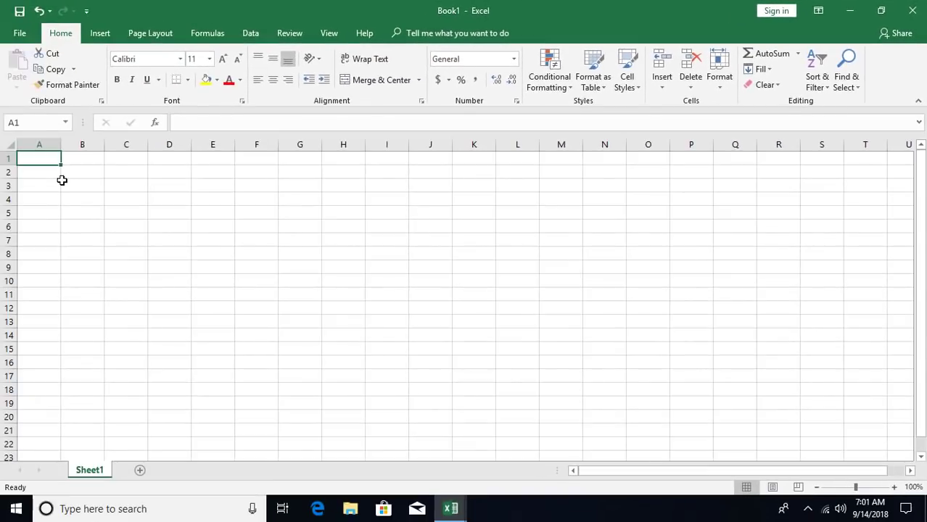
Enter 10 in cell A1 and copy it into A2 with the Fill Down command
{"action": "type", "text": "10"}
{"action": "key", "text": "Return"}
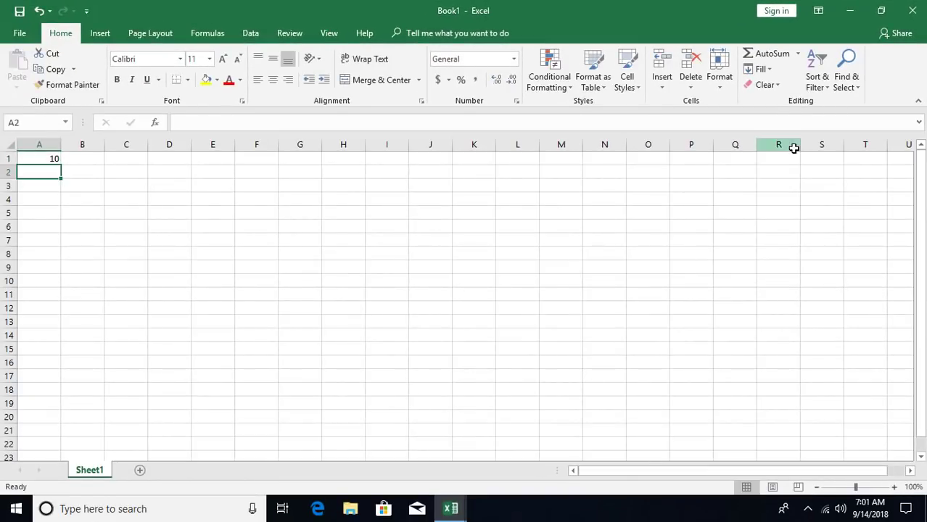
{"action": "left_click", "coordinate": [760, 69]}
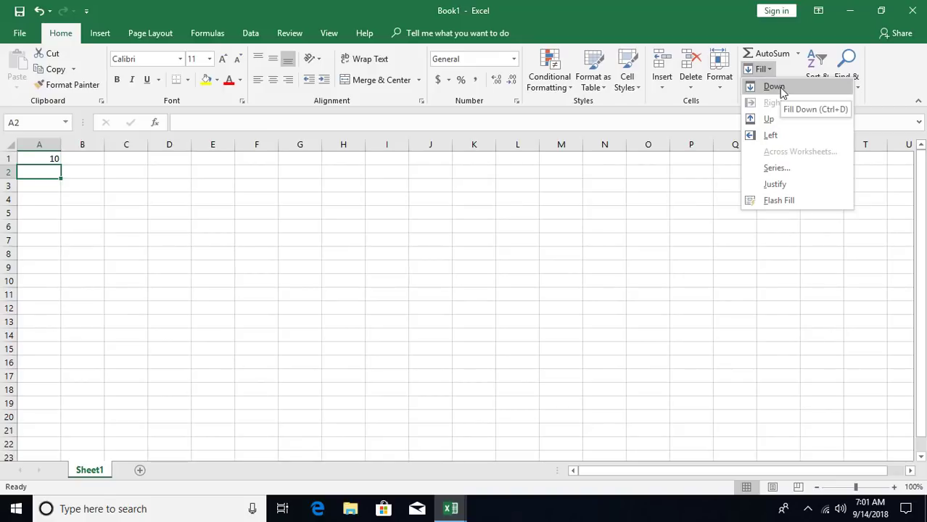
{"action": "left_click", "coordinate": [778, 87]}
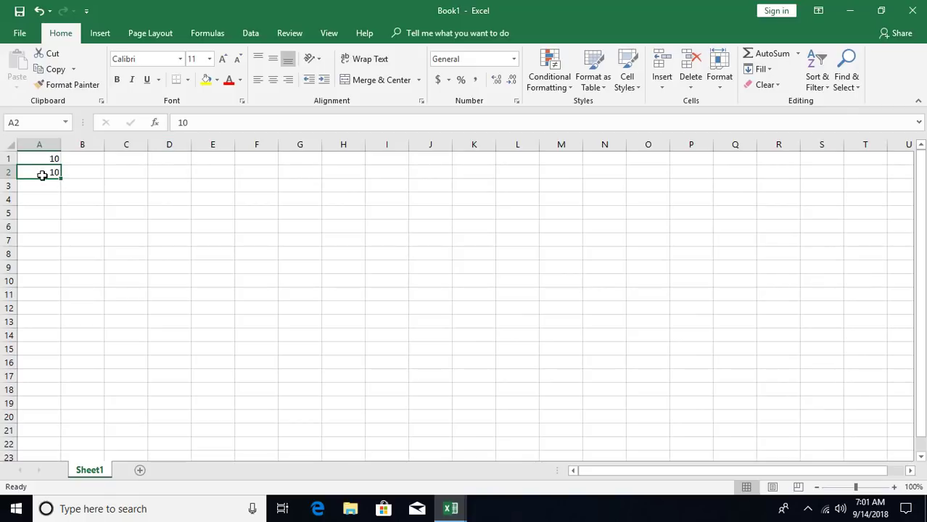
Enter 10 in cell B1 and copy it through B11 with the Fill Down command
{"action": "left_click", "coordinate": [79, 160]}
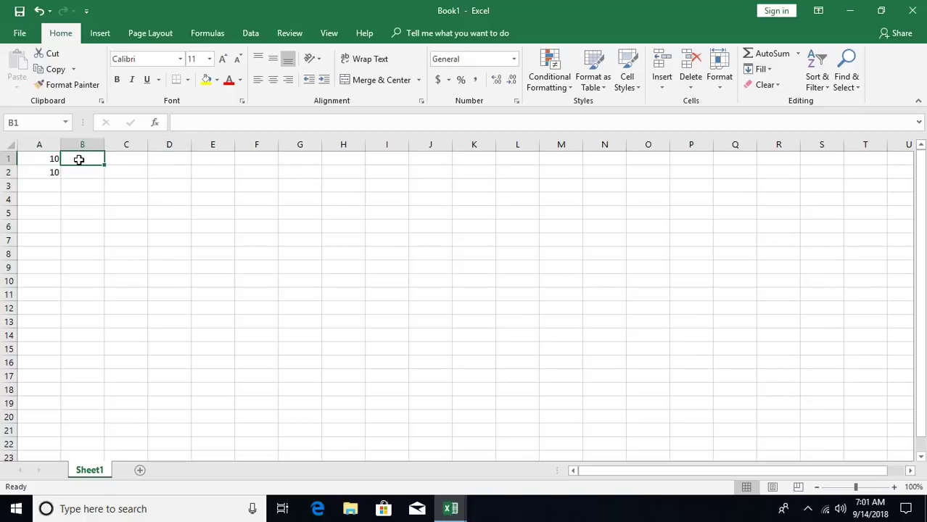
{"action": "type", "text": "10"}
{"action": "key", "text": "ctrl+Return"}
{"action": "left_click_drag", "start_coordinate": [88, 160], "coordinate": [81, 300]}
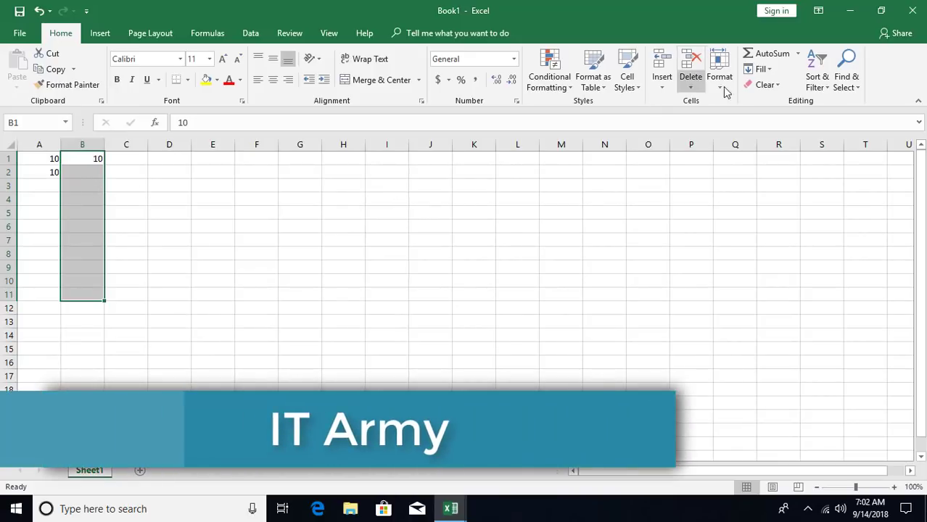
{"action": "left_click", "coordinate": [757, 69]}
{"action": "left_click", "coordinate": [758, 84]}
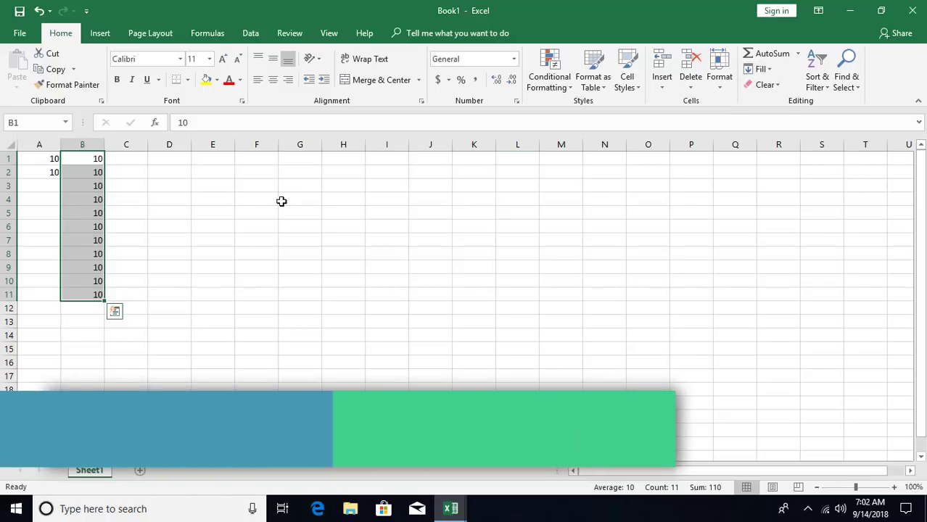
{"action": "left_click", "coordinate": [131, 161]}
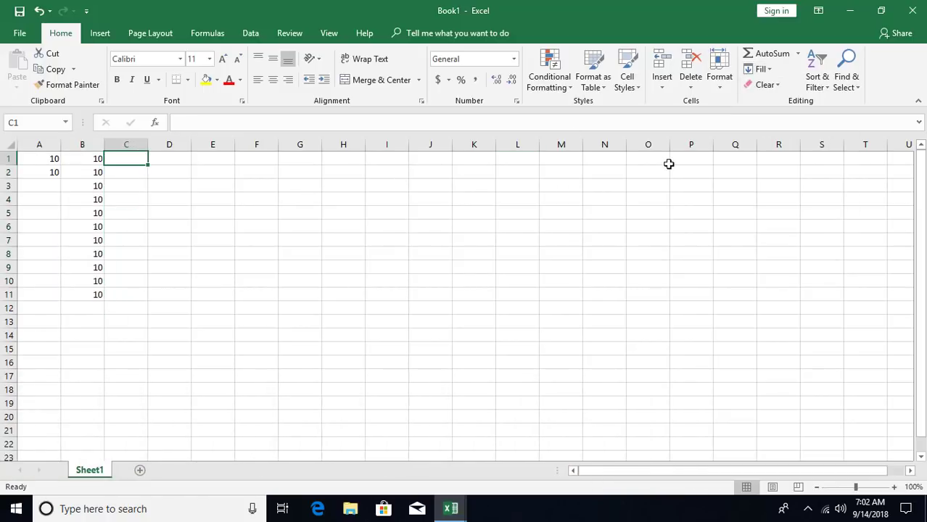
{"action": "left_click", "coordinate": [758, 70]}
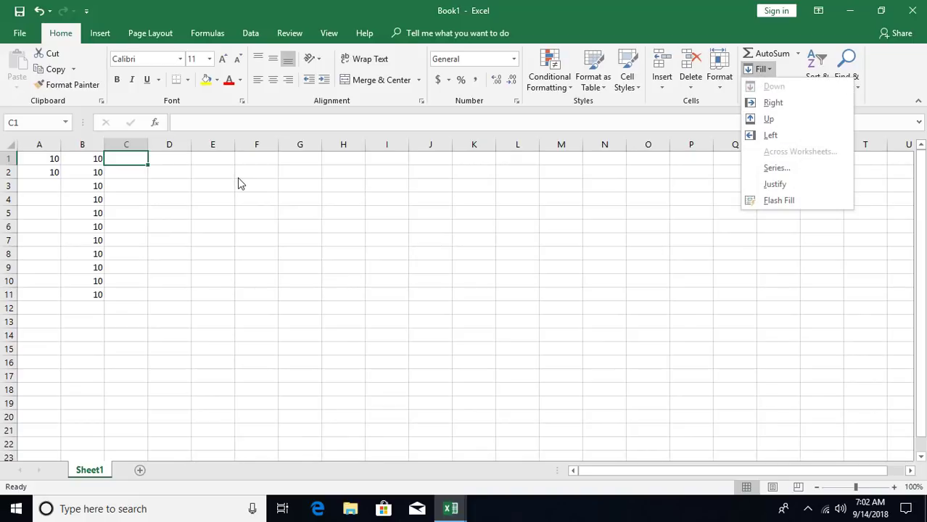
{"action": "left_click", "coordinate": [160, 160]}
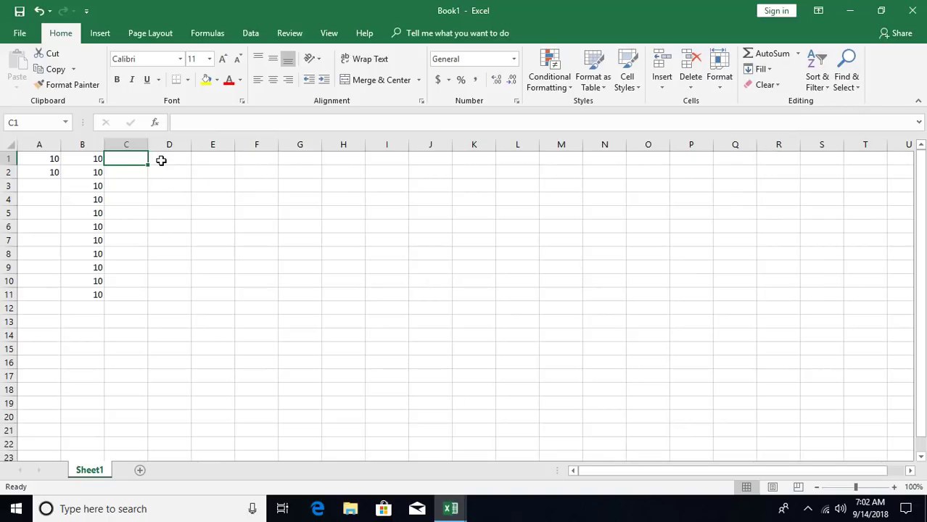
Enter 1 in cell D1 as the starting value of a number series
{"action": "left_click", "coordinate": [163, 160]}
{"action": "type", "text": "1"}
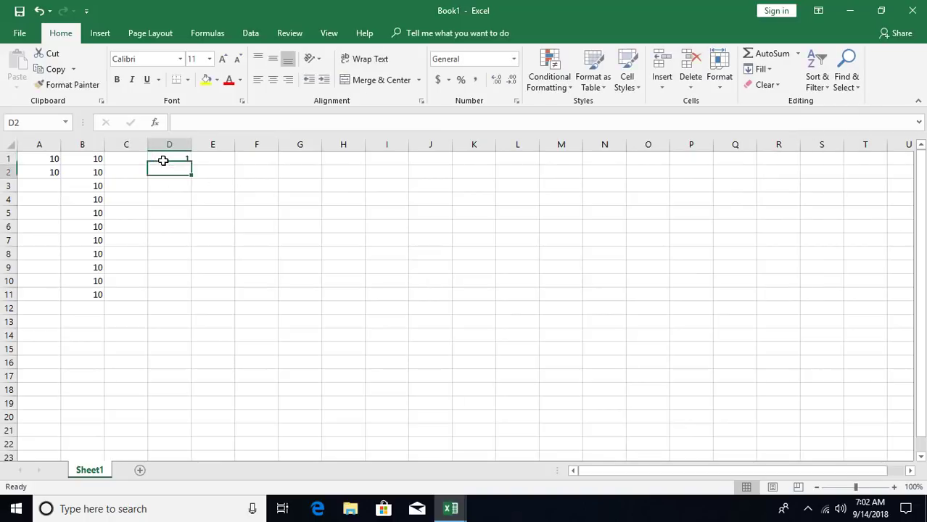
{"action": "key", "text": "ctrl+Return"}
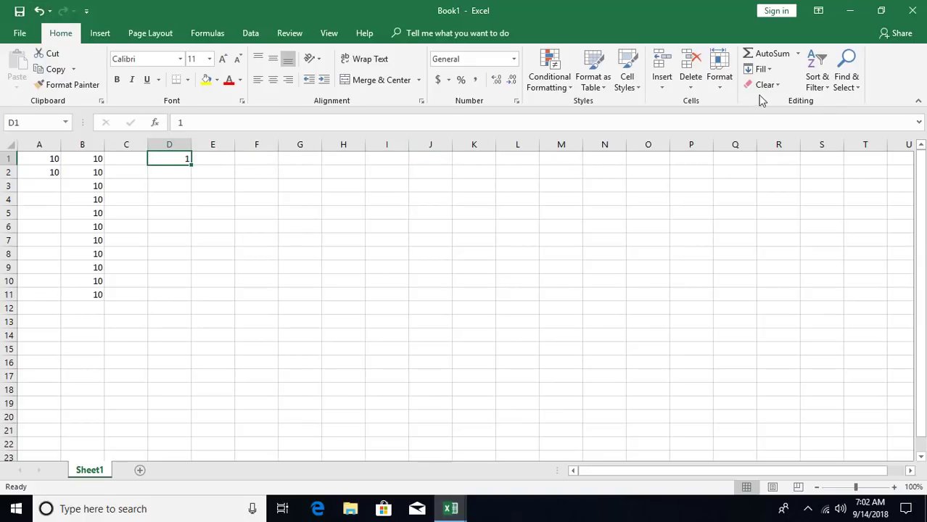
Fill a linear series down column D from D1 with step value 1 and stop value 500, and check its last row
{"action": "left_click", "coordinate": [758, 69]}
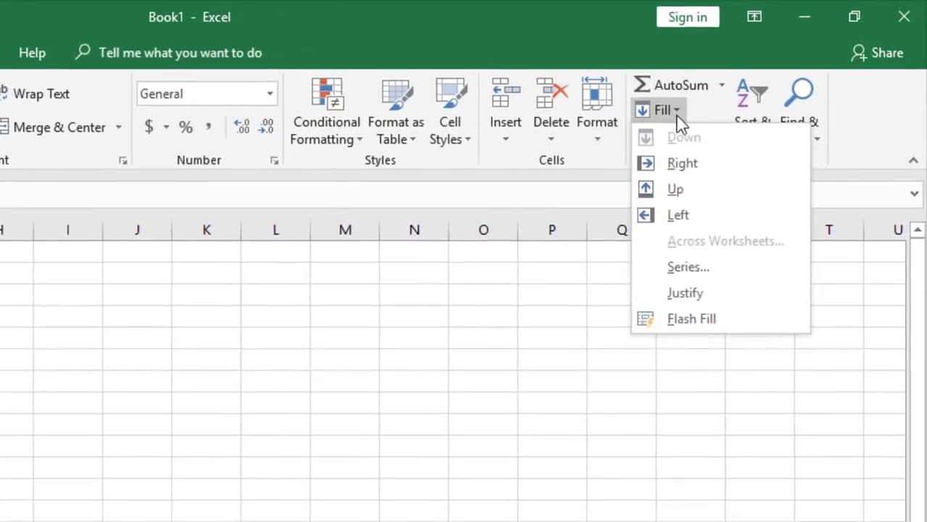
{"action": "left_click", "coordinate": [682, 268]}
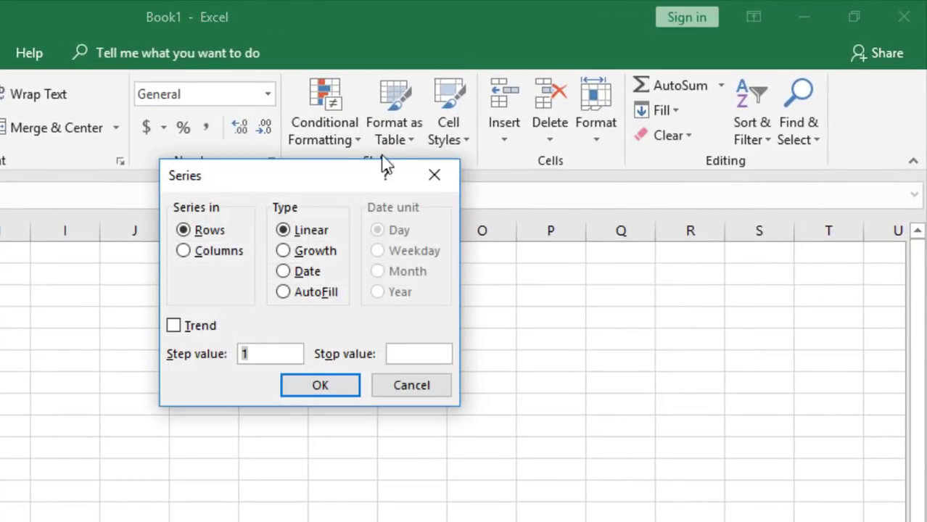
{"action": "left_click_drag", "start_coordinate": [331, 176], "coordinate": [188, 167]}
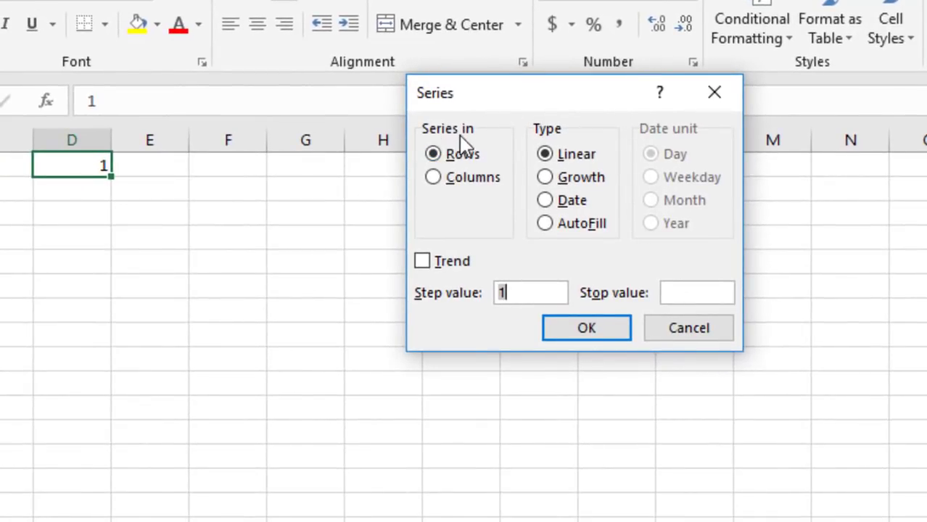
{"action": "left_click", "coordinate": [435, 179]}
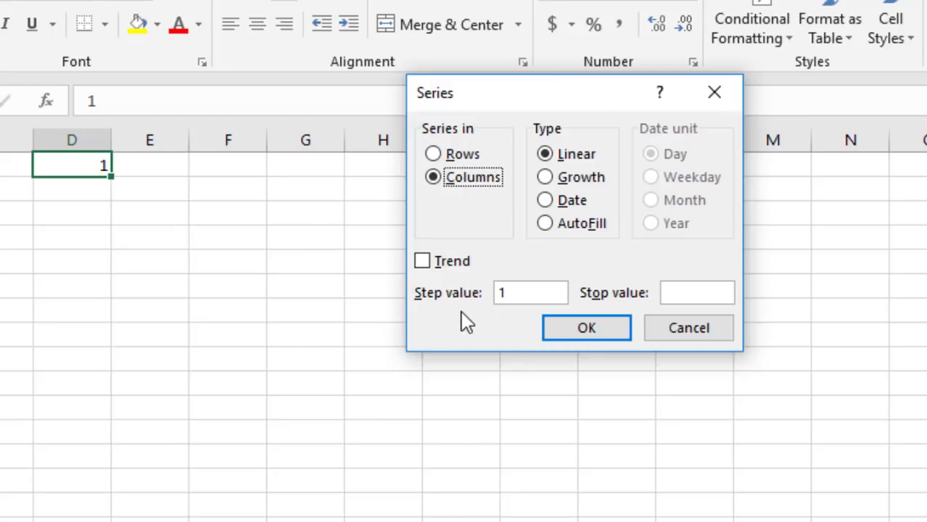
{"action": "left_click", "coordinate": [523, 296]}
{"action": "left_click_drag", "start_coordinate": [497, 293], "coordinate": [532, 297]}
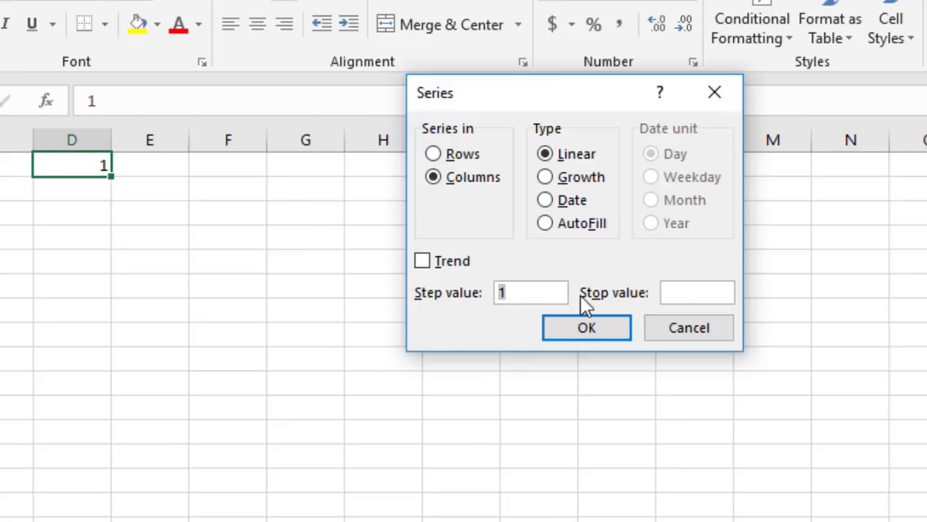
{"action": "left_click", "coordinate": [681, 293]}
{"action": "type", "text": "500"}
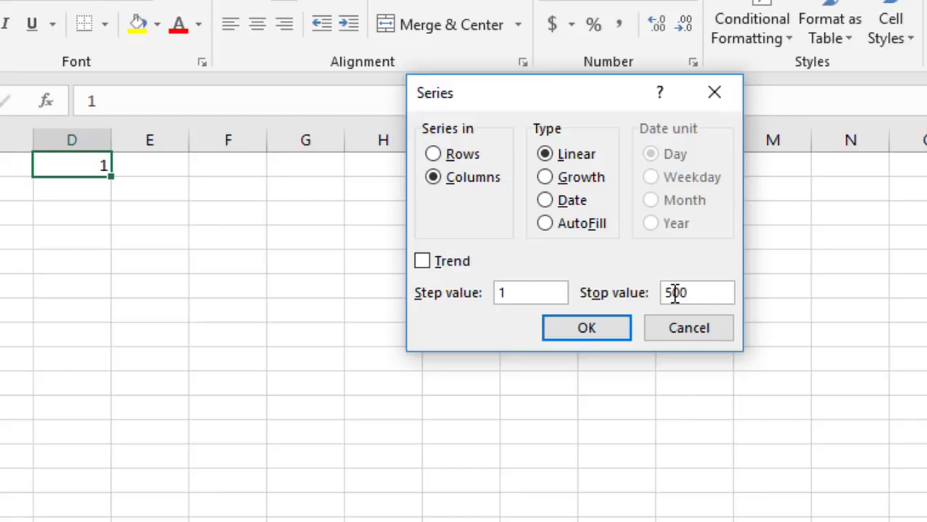
{"action": "left_click", "coordinate": [602, 326]}
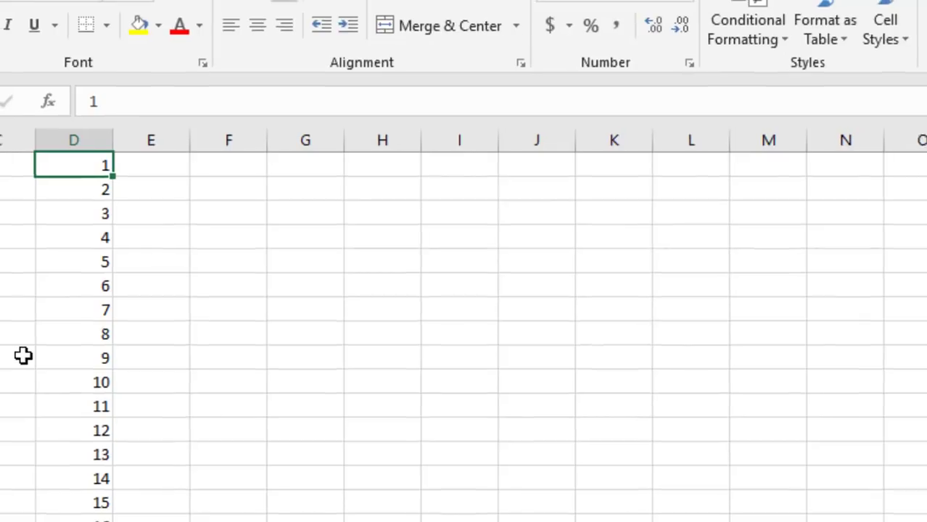
{"action": "key", "text": "ctrl+Down"}
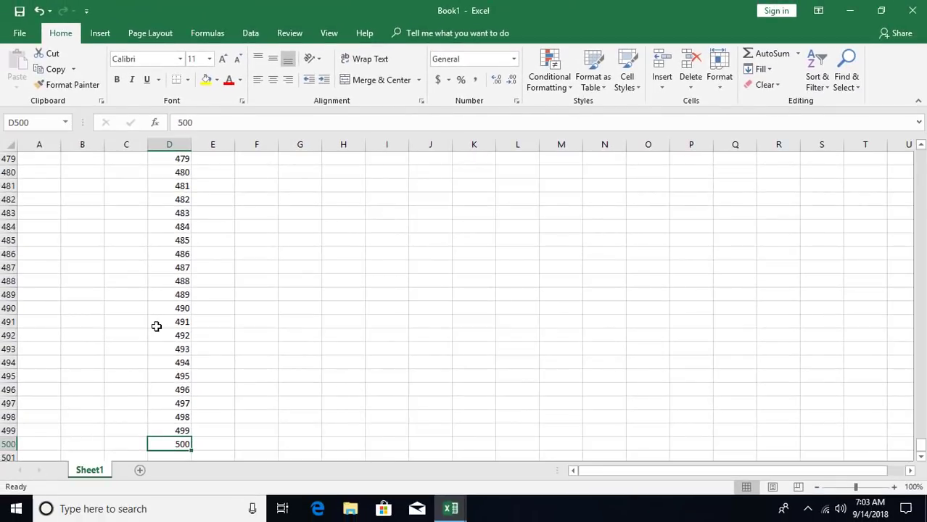
{"action": "key", "text": "ctrl+Up"}
Enter 1 in cell E1 as the starting value of a growth series and keep E1 selected
{"action": "key", "text": "Right"}
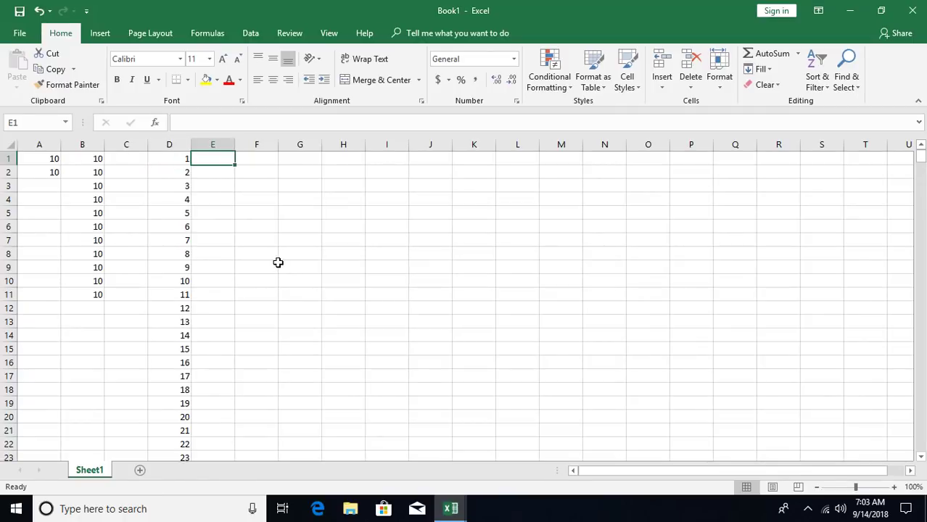
{"action": "type", "text": "1"}
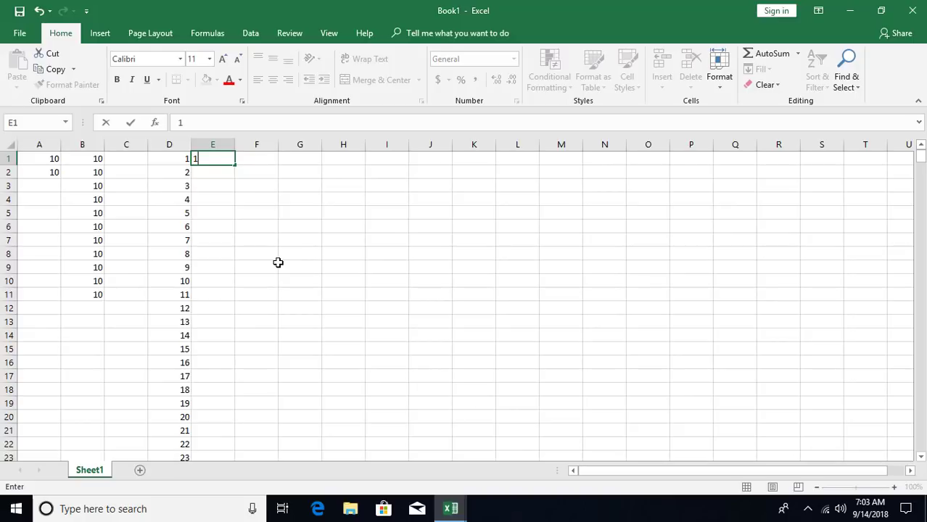
{"action": "key", "text": "Return"}
{"action": "key", "text": "Up"}
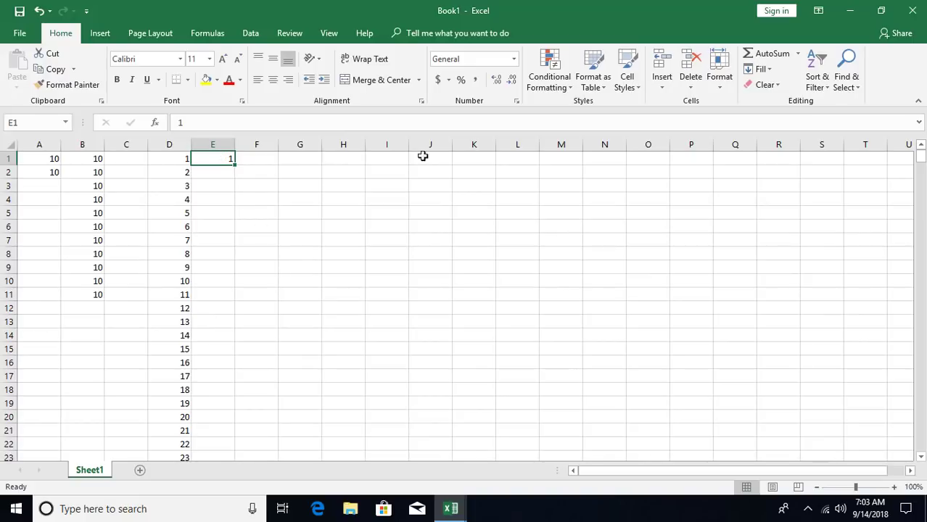
Fill a growth series down column E from E1, doubling each value through 512 in E10
{"action": "left_click", "coordinate": [750, 70]}
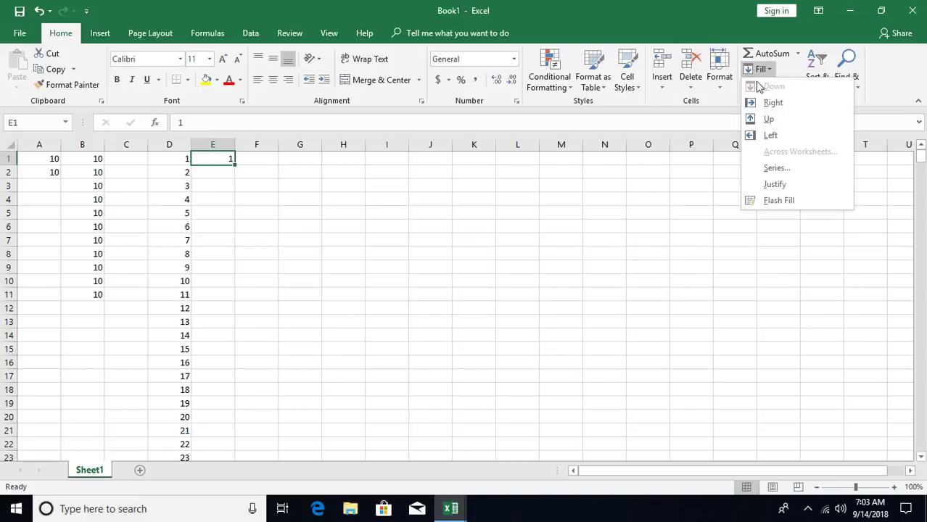
{"action": "left_click", "coordinate": [766, 169]}
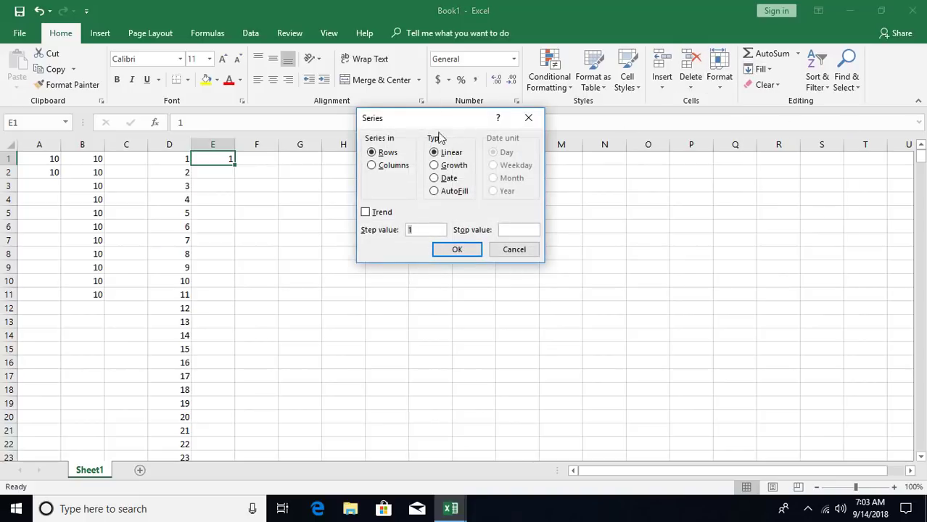
{"action": "left_click", "coordinate": [371, 166]}
{"action": "left_click", "coordinate": [434, 166]}
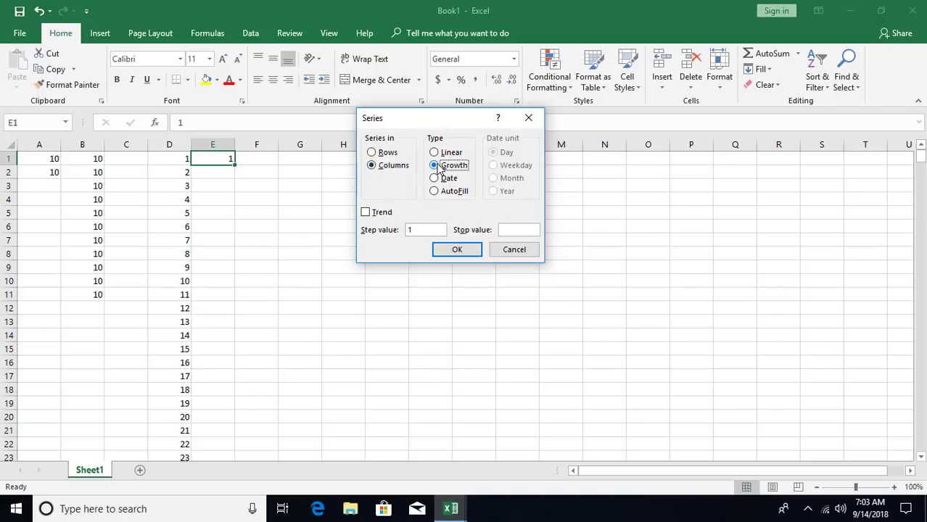
{"action": "left_click", "coordinate": [402, 229]}
{"action": "left_click", "coordinate": [456, 250]}
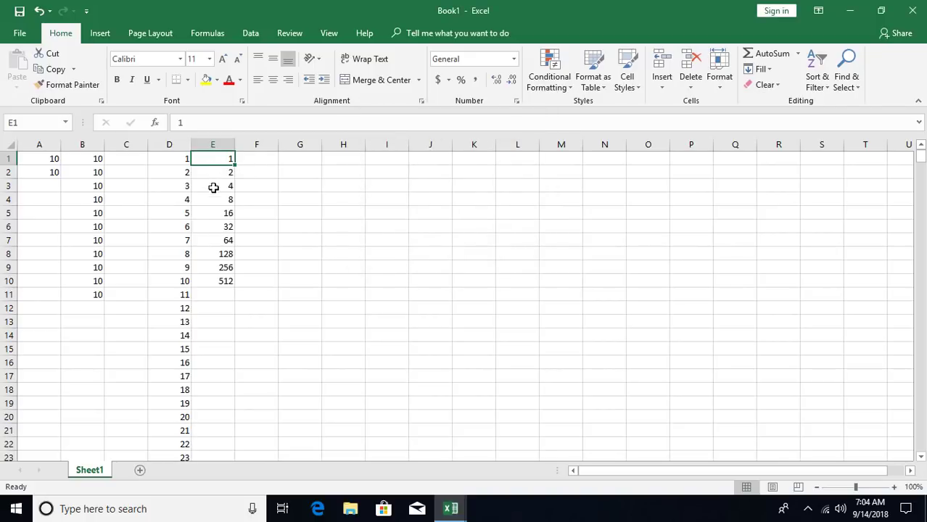
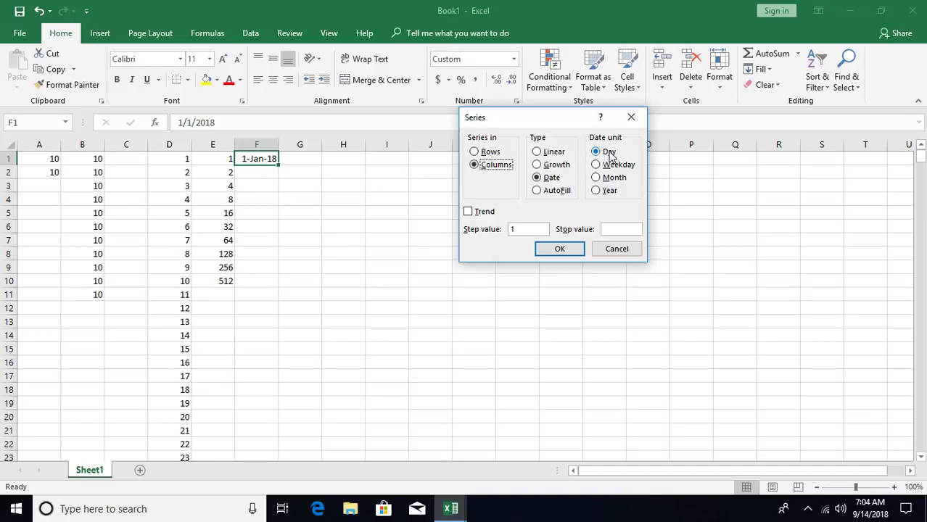
Fill a daily date series down column F from F1 with step value 1 and stop value 12/31/2018
{"action": "left_click", "coordinate": [525, 228]}
{"action": "left_click_drag", "start_coordinate": [525, 228], "coordinate": [497, 230]}
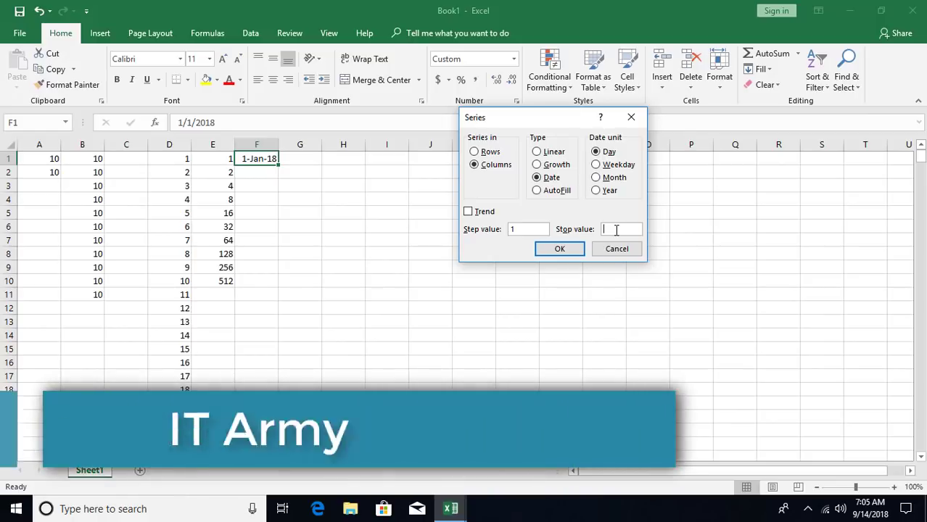
{"action": "type", "text": "12"}
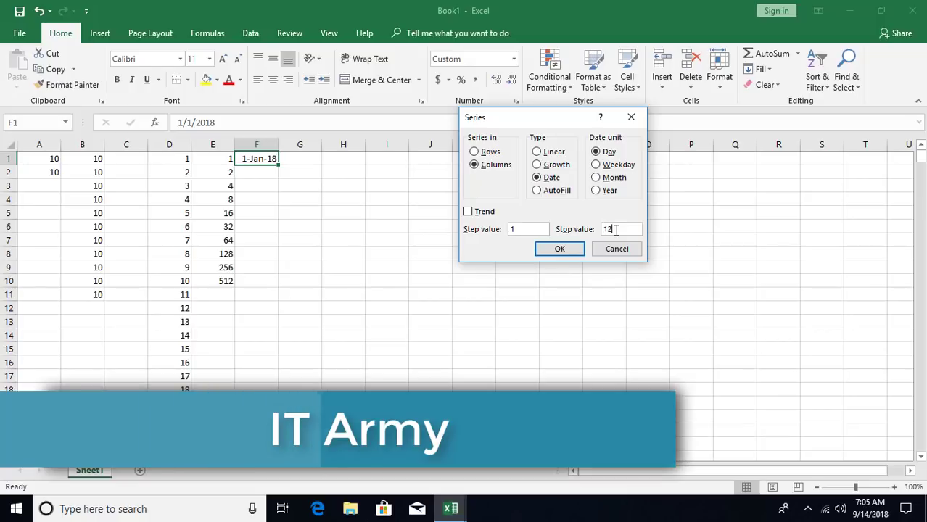
{"action": "type", "text": "/31/"}
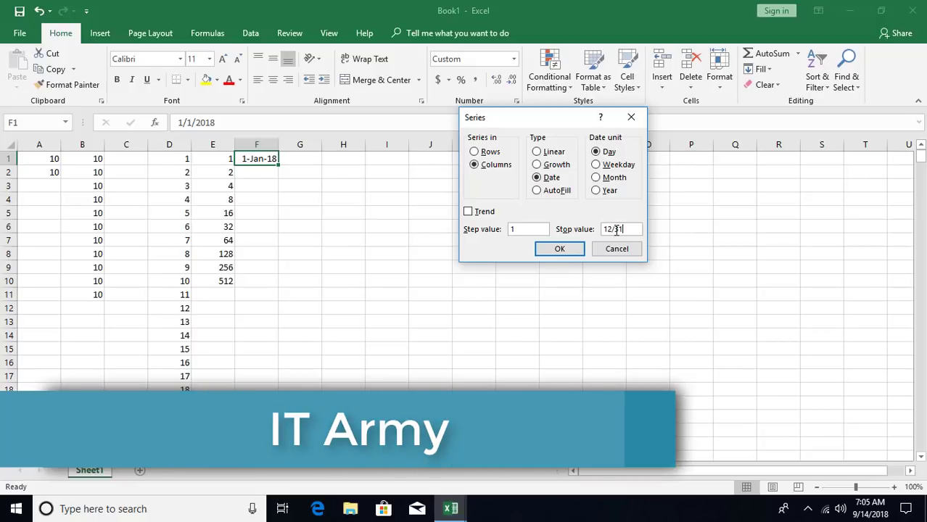
{"action": "type", "text": "20"}
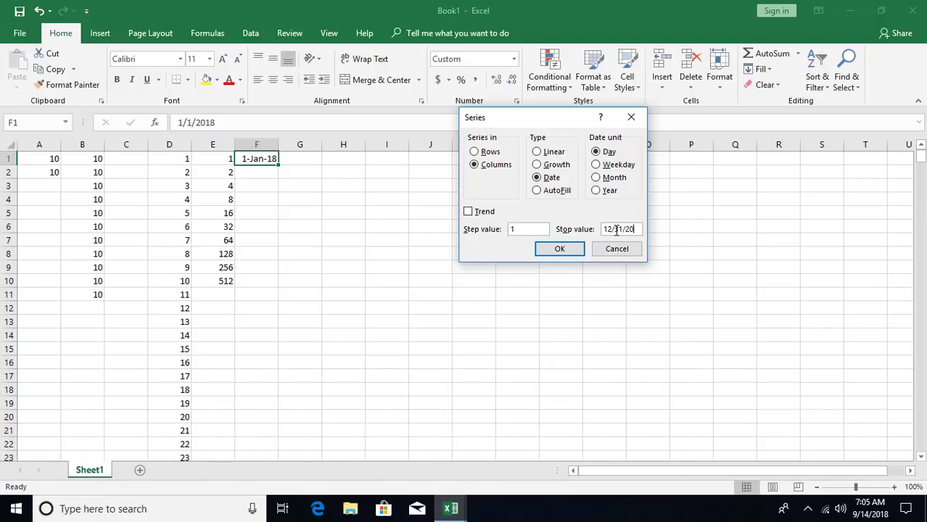
{"action": "type", "text": "18"}
{"action": "left_click", "coordinate": [561, 250]}
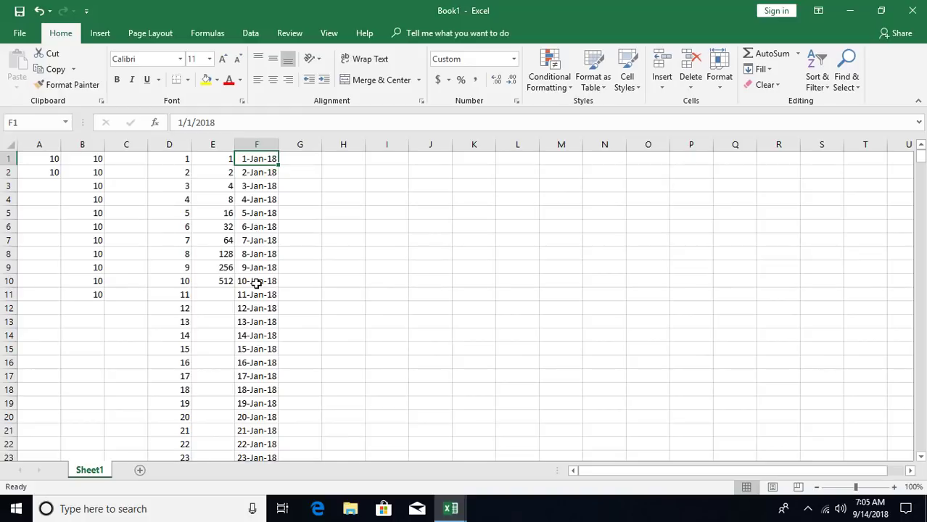
Go to the last date in column F and widen the column so the dates display in full
{"action": "key", "text": "ctrl+Down"}
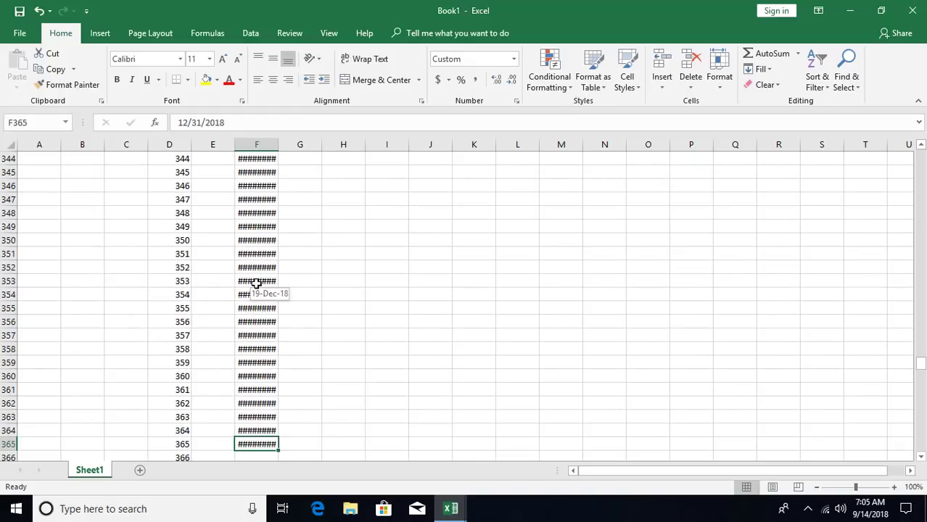
{"action": "left_click_drag", "start_coordinate": [279, 145], "coordinate": [293, 146]}
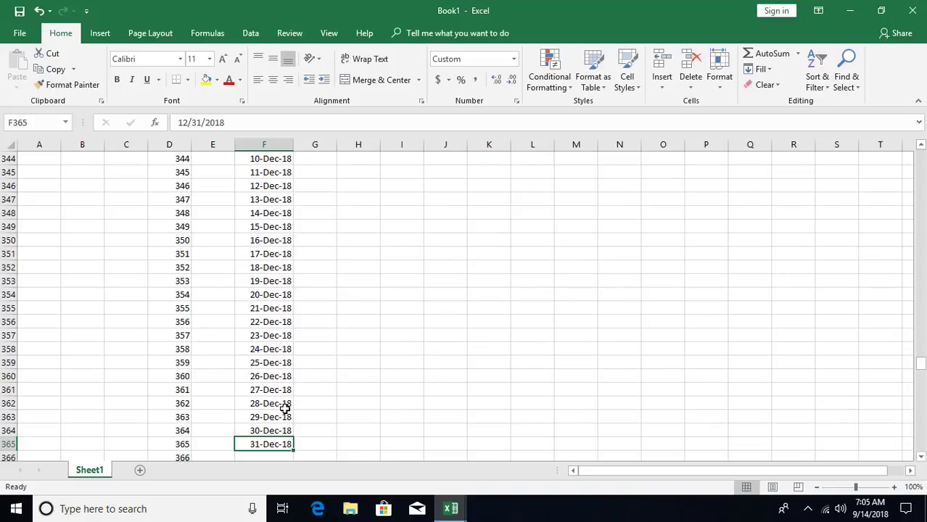
{"action": "key", "text": "ctrl+Up"}
Enter 1 jan 2018 in cell G1 as the start date, keeping the cell selected
{"action": "key", "text": "Right"}
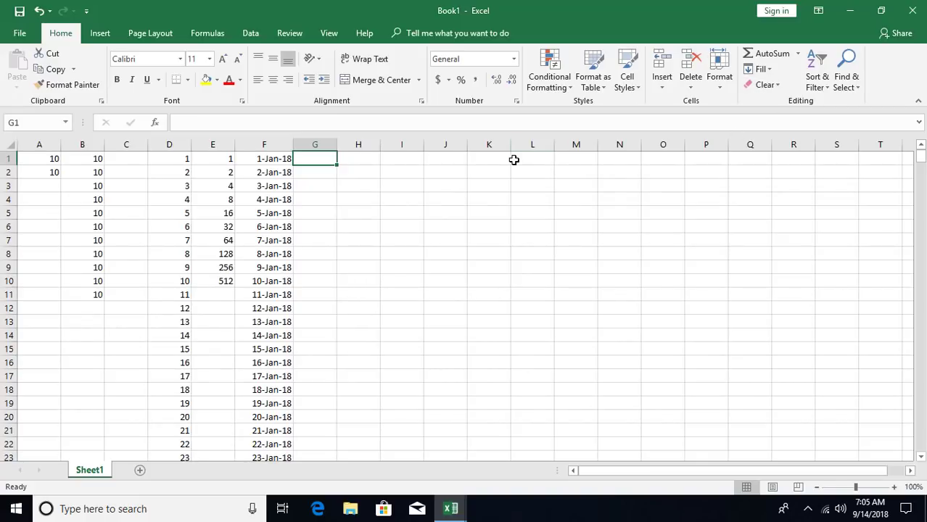
{"action": "type", "text": "1"}
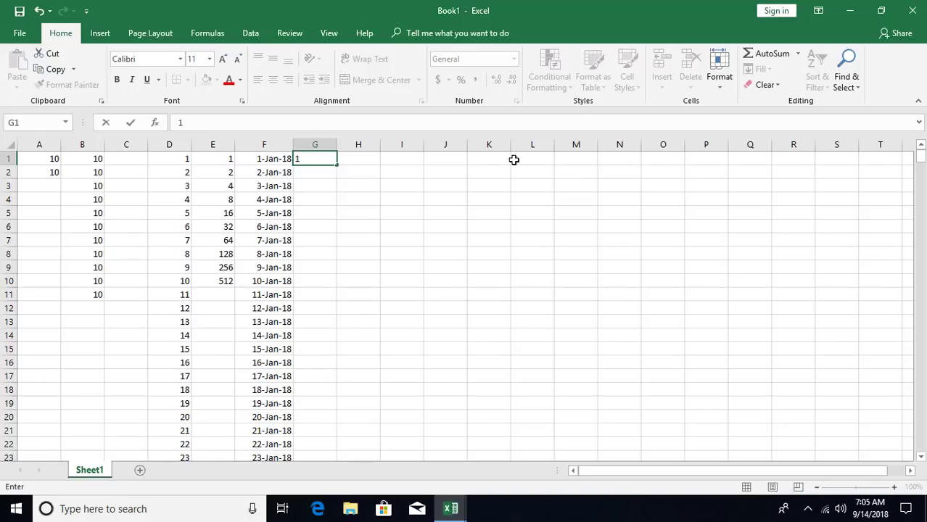
{"action": "type", "text": " jan 2018"}
{"action": "key", "text": "ctrl+Return"}
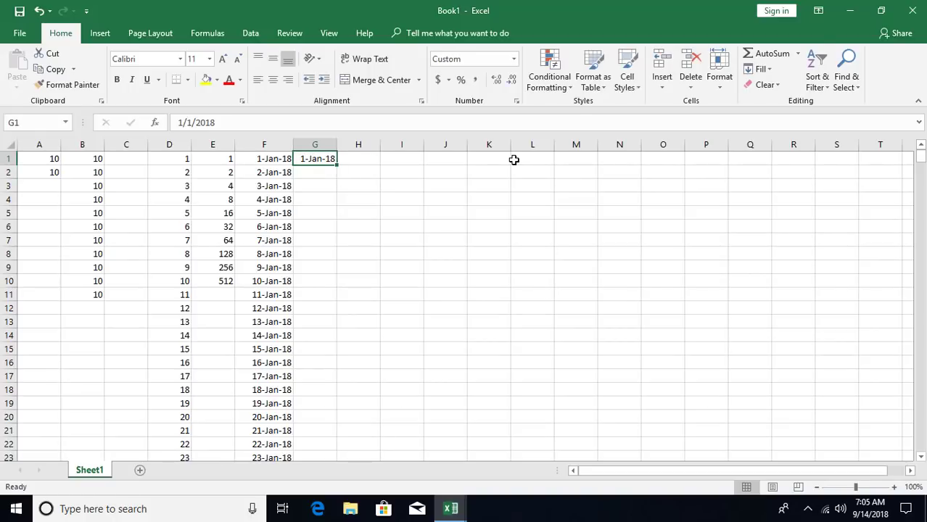
Fill a weekday date series down column G from G1 with step value 1 and stop value 12/31/2018
{"action": "left_click", "coordinate": [758, 69]}
{"action": "left_click", "coordinate": [771, 167]}
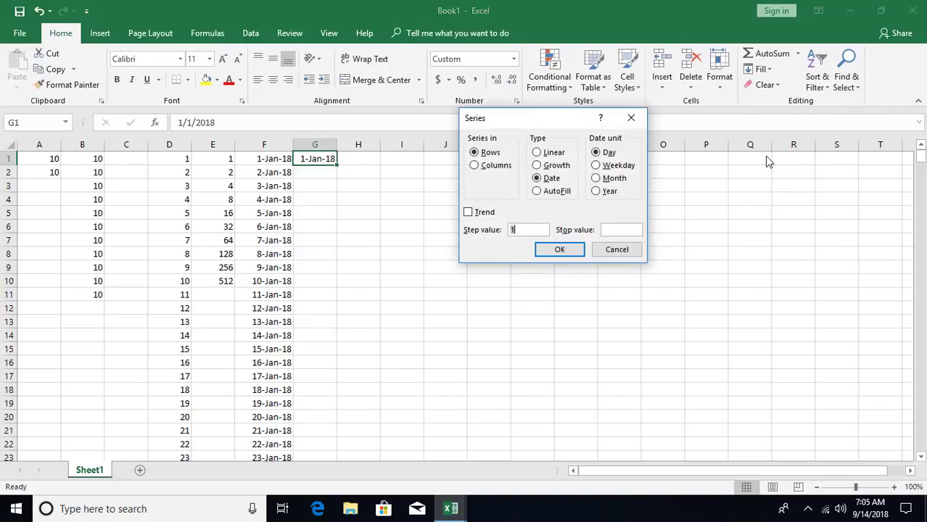
{"action": "left_click", "coordinate": [596, 166]}
{"action": "left_click", "coordinate": [519, 229]}
{"action": "left_click", "coordinate": [616, 229]}
{"action": "type", "text": "12/31/20"}
{"action": "type", "text": "18"}
{"action": "key", "text": "Left"}
{"action": "key", "text": "Left"}
{"action": "key", "text": "Home"}
{"action": "left_click", "coordinate": [475, 166]}
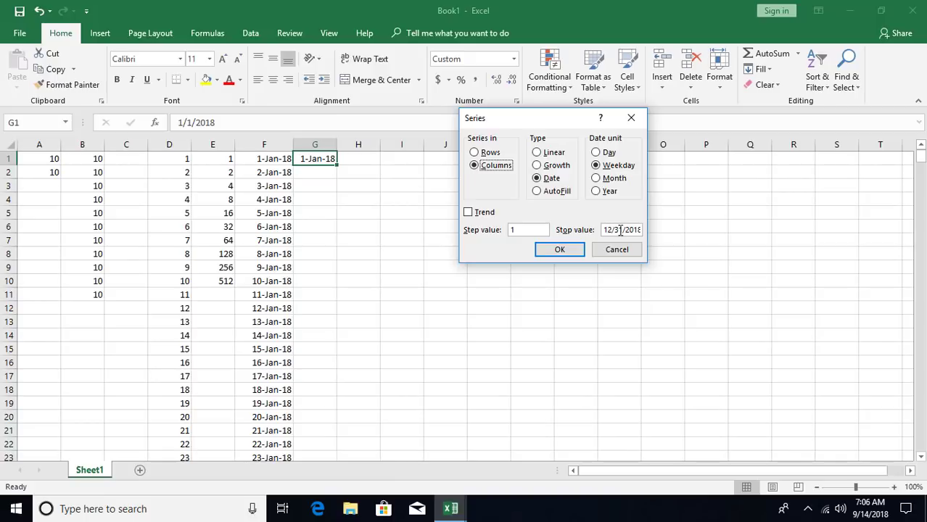
{"action": "left_click", "coordinate": [565, 251]}
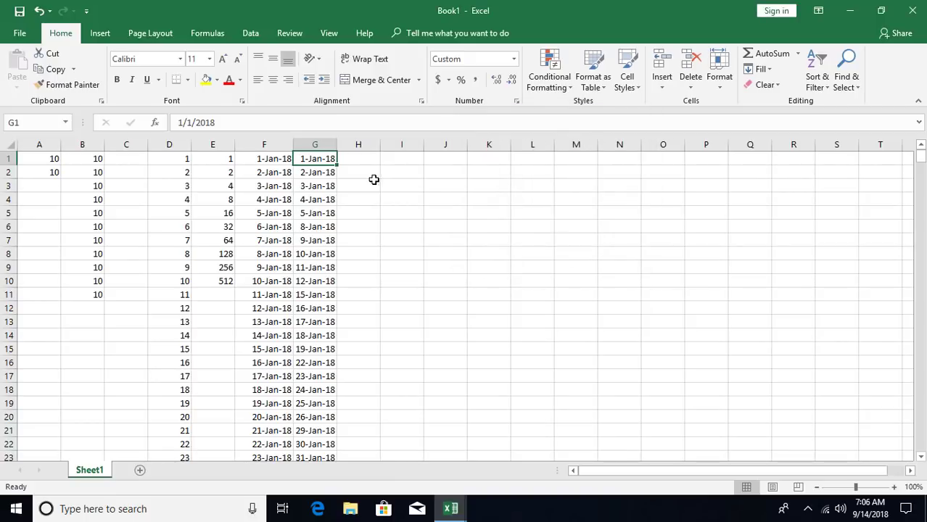
Widen column G slightly and check the weekday dates in G4 and G5
{"action": "left_click_drag", "start_coordinate": [338, 145], "coordinate": [348, 148]}
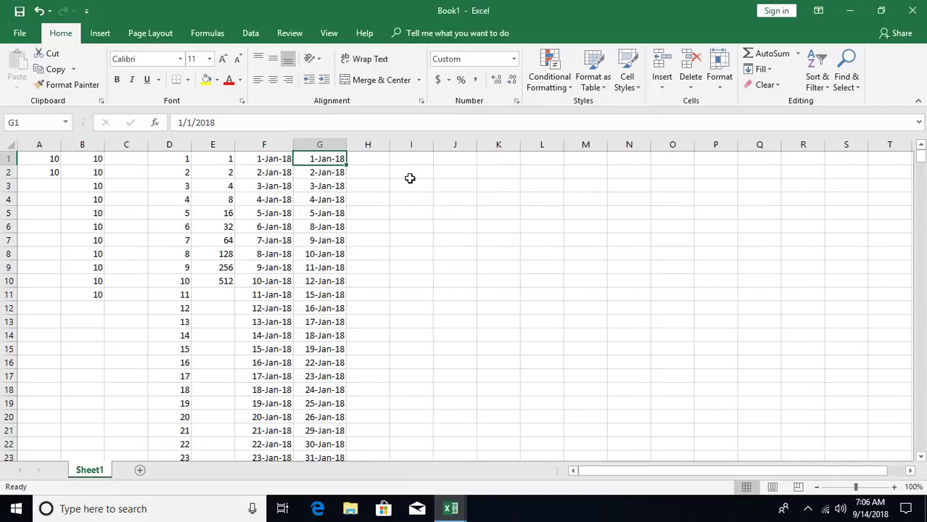
{"action": "left_click", "coordinate": [319, 199]}
{"action": "left_click", "coordinate": [319, 214]}
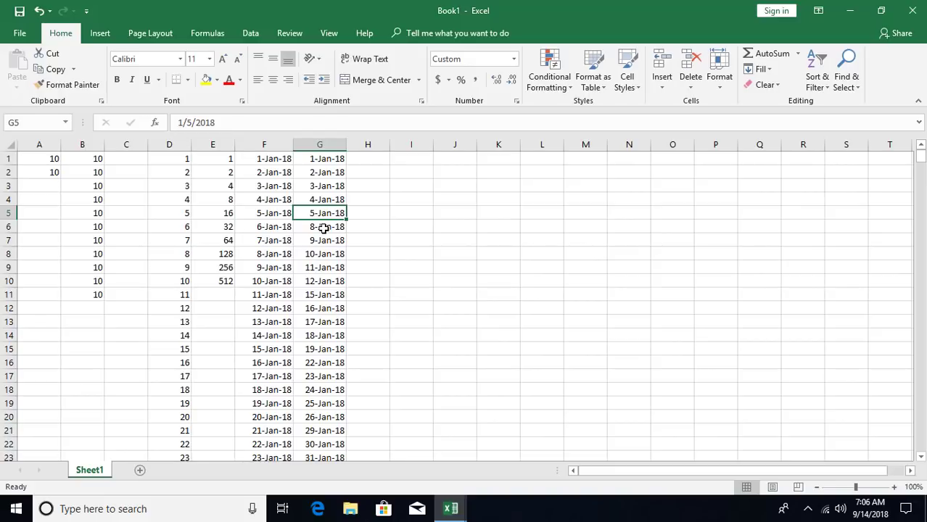
Enter 1 jan 2018 in cell H1 as the start date, keeping the cell selected
{"action": "left_click", "coordinate": [368, 160]}
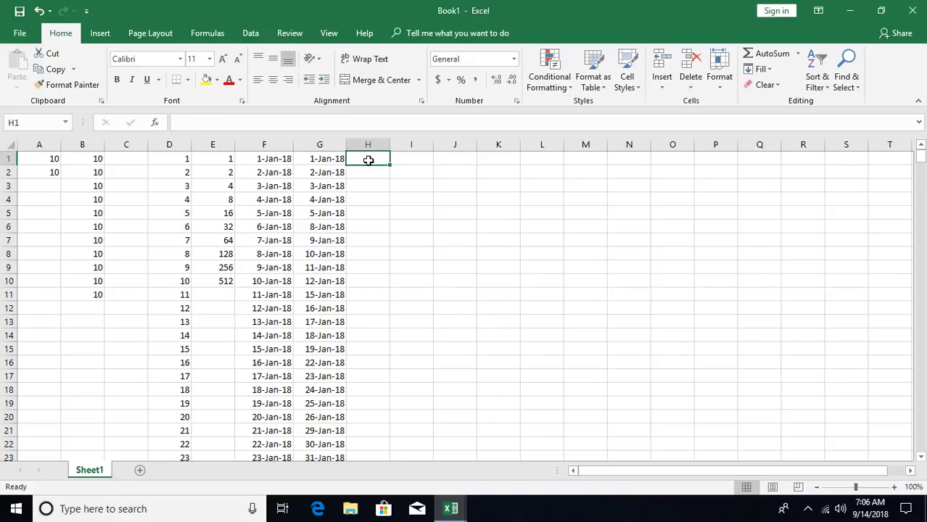
{"action": "type", "text": "1 jan 2018"}
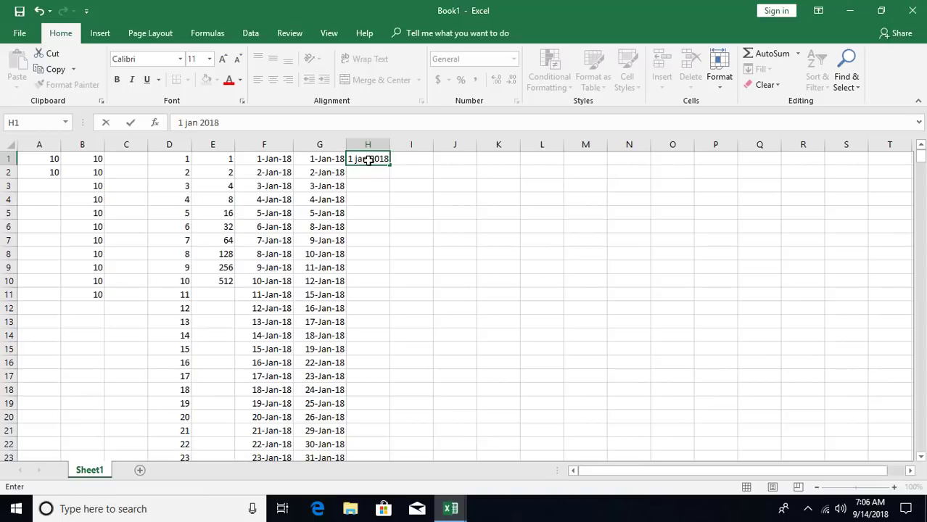
{"action": "key", "text": "ctrl+Return"}
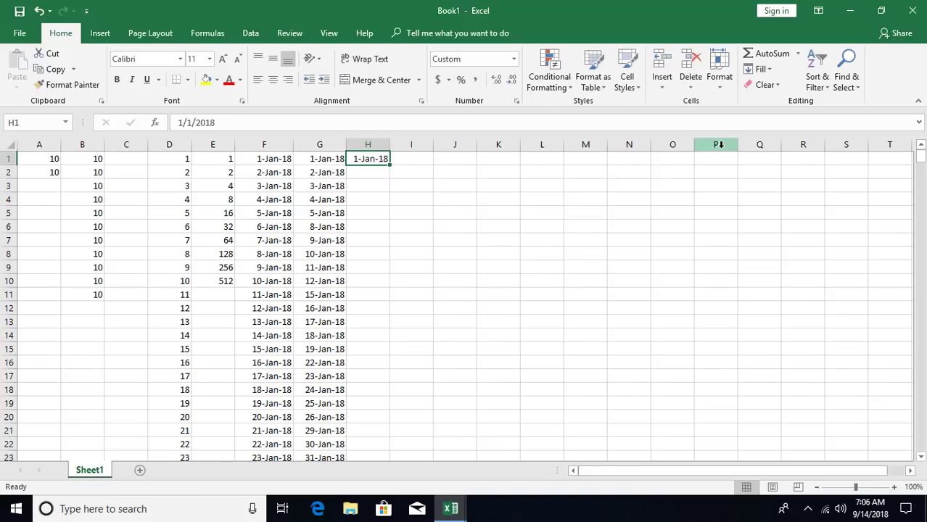
Fill a monthly date series down column H from H1 with step value 1 and stop value 12/31/2018
{"action": "left_click", "coordinate": [760, 70]}
{"action": "left_click", "coordinate": [770, 166]}
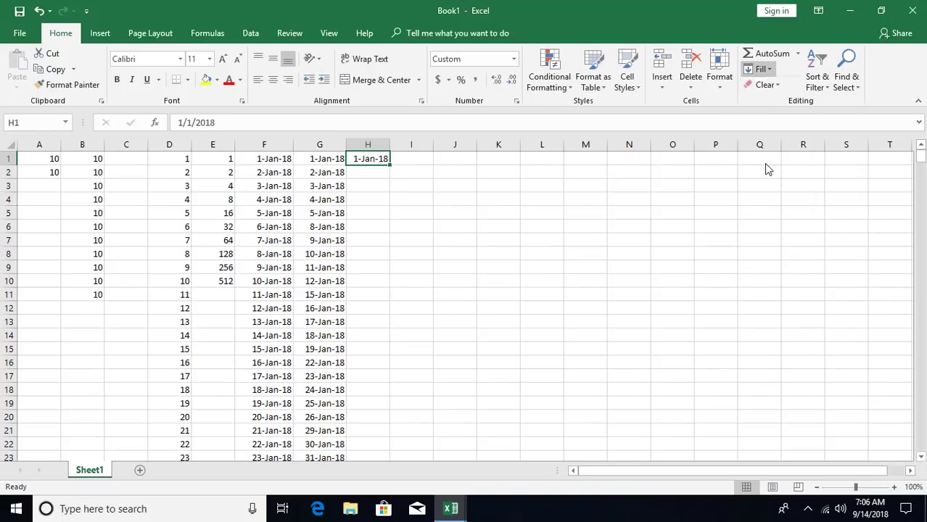
{"action": "left_click", "coordinate": [480, 166]}
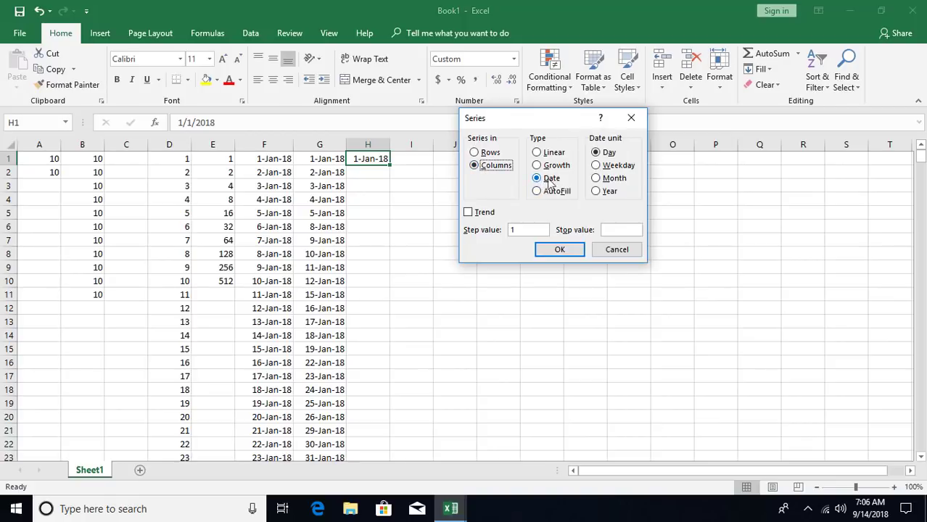
{"action": "left_click", "coordinate": [597, 179]}
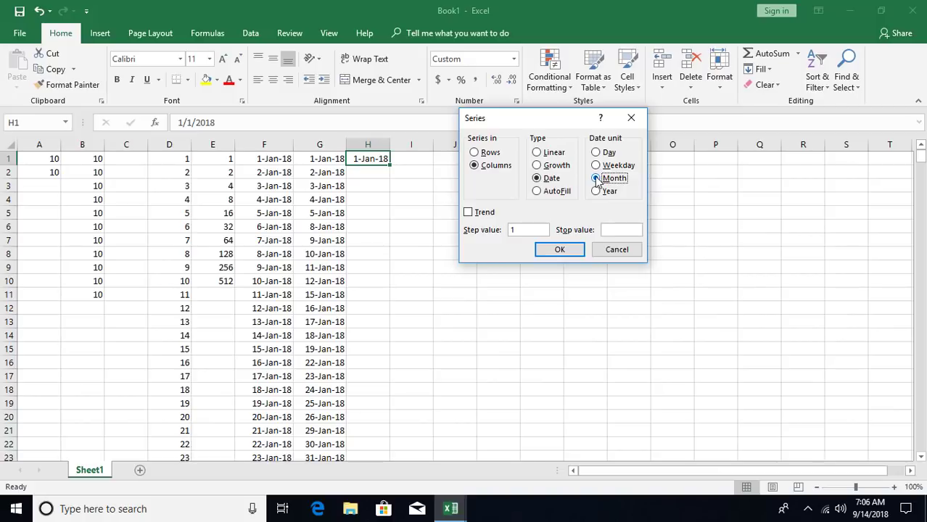
{"action": "left_click", "coordinate": [613, 231]}
{"action": "type", "text": "12/31/201"}
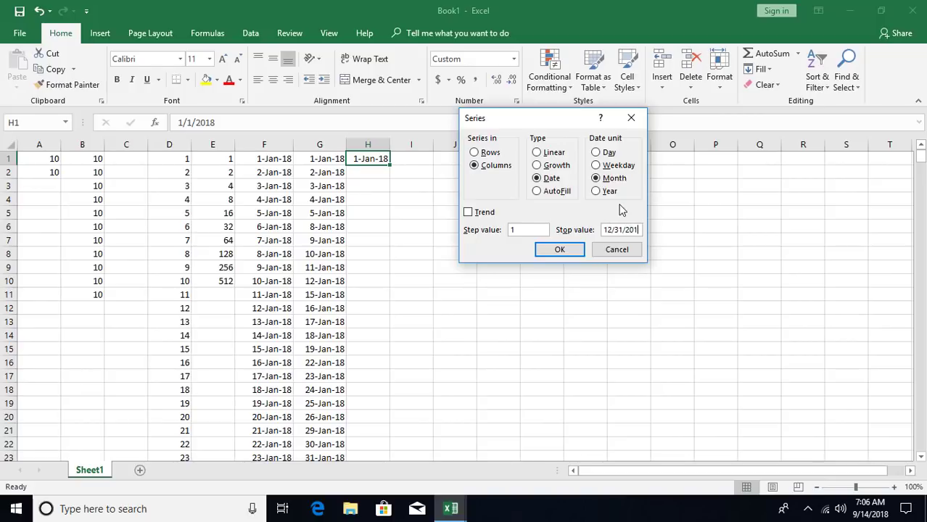
{"action": "type", "text": "8"}
{"action": "left_click_drag", "start_coordinate": [535, 230], "coordinate": [498, 232]}
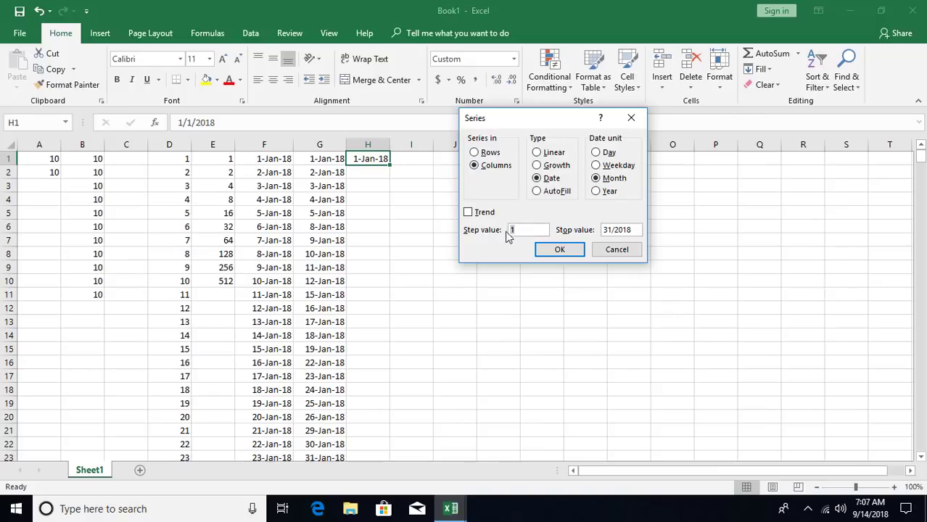
{"action": "left_click", "coordinate": [559, 250]}
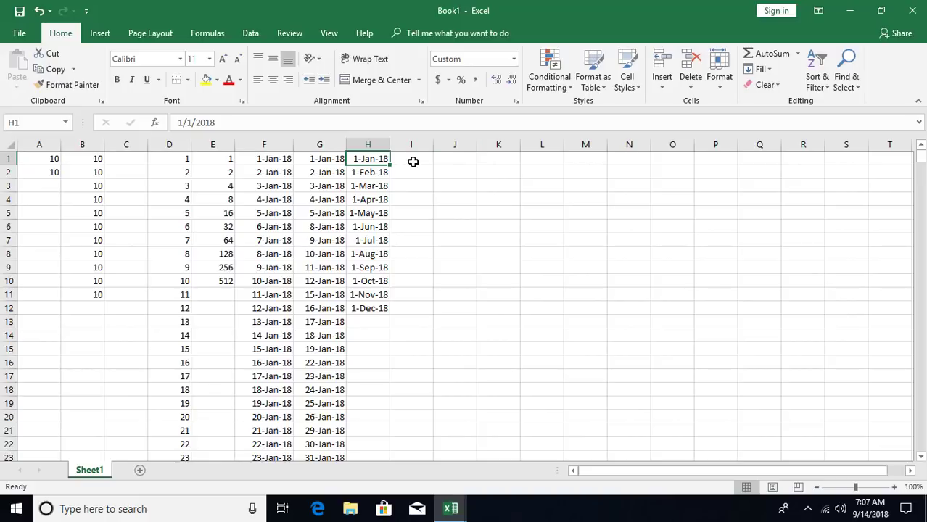
Enter 1 jan 2018 in cell I1 as the start date of another series
{"action": "left_click", "coordinate": [412, 160]}
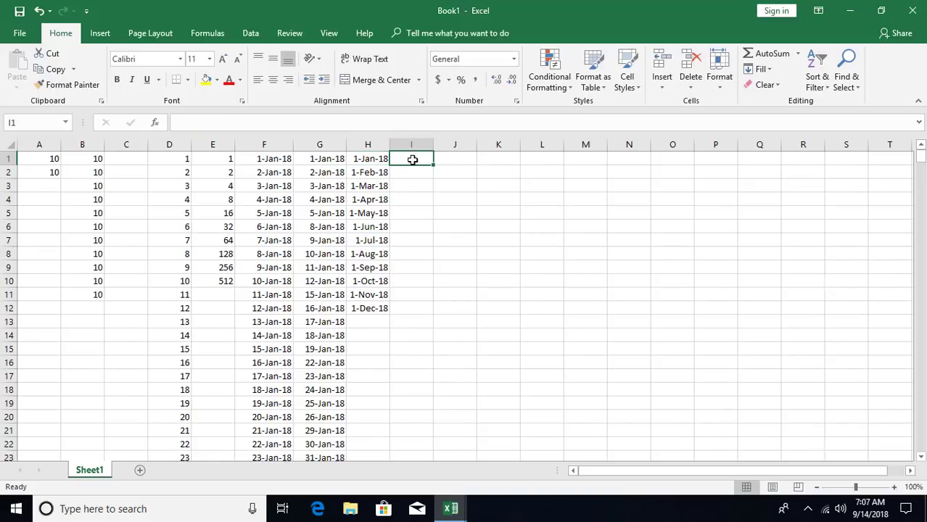
{"action": "type", "text": "1 j"}
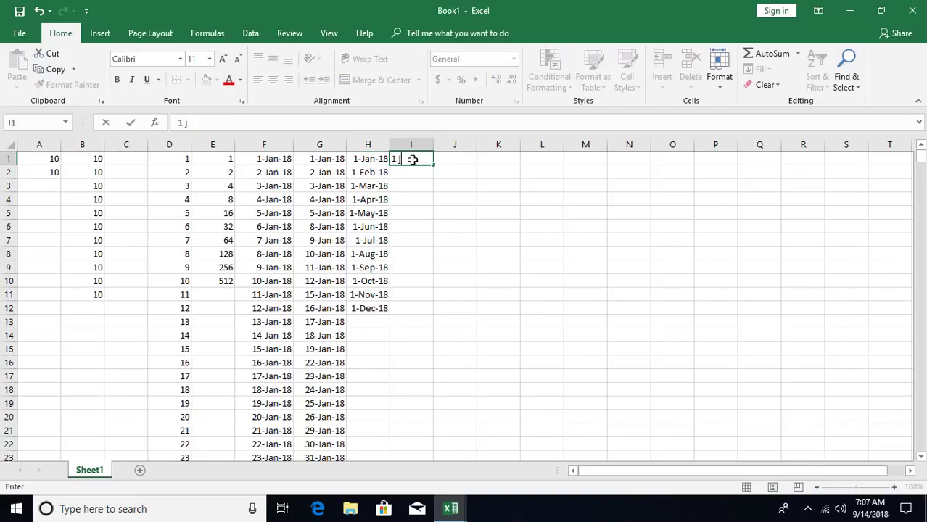
{"action": "type", "text": "an 2018"}
{"action": "key", "text": "Return"}
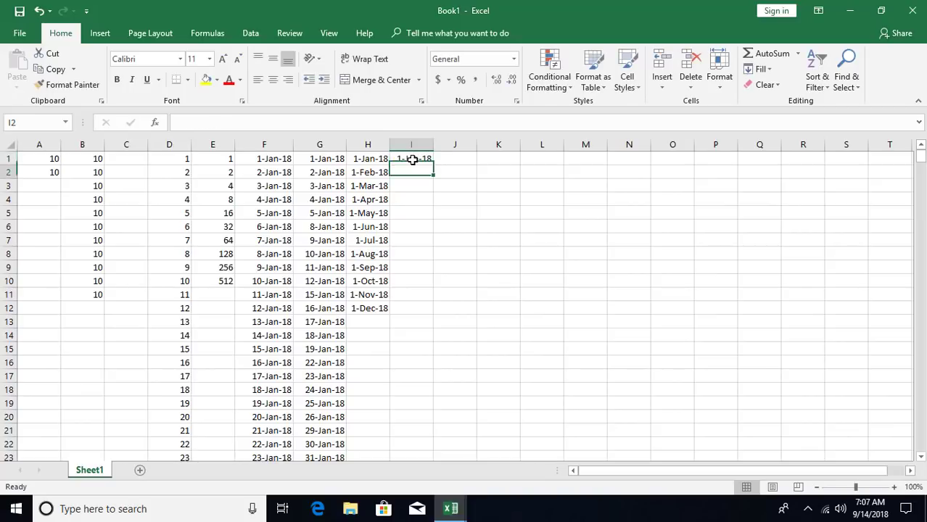
Fill a yearly date series down column I from I1 through 1-Jan-30 with step value 1
{"action": "left_click", "coordinate": [414, 158]}
{"action": "left_click", "coordinate": [758, 69]}
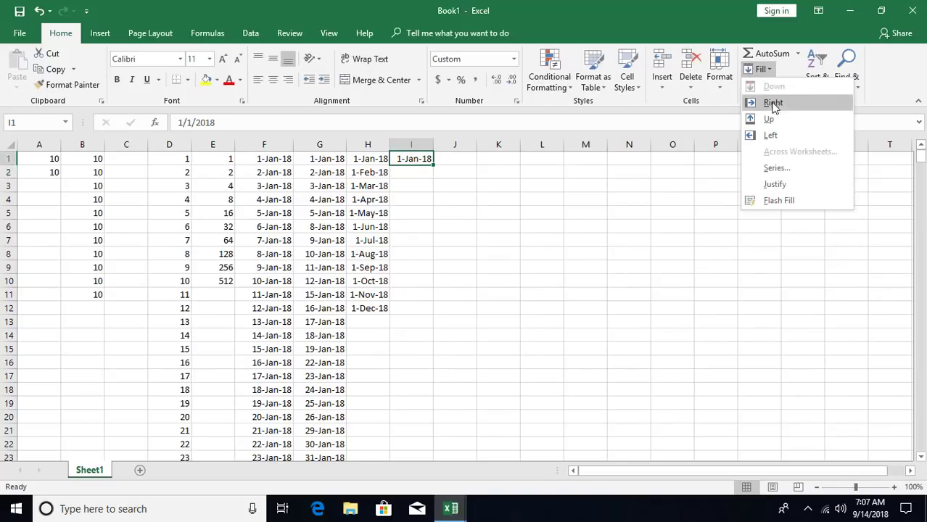
{"action": "left_click", "coordinate": [770, 170]}
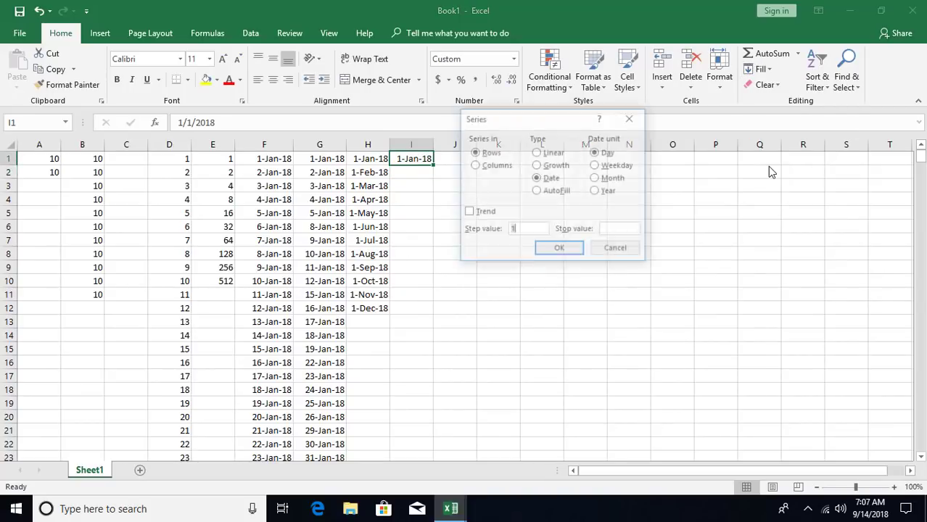
{"action": "left_click", "coordinate": [474, 166]}
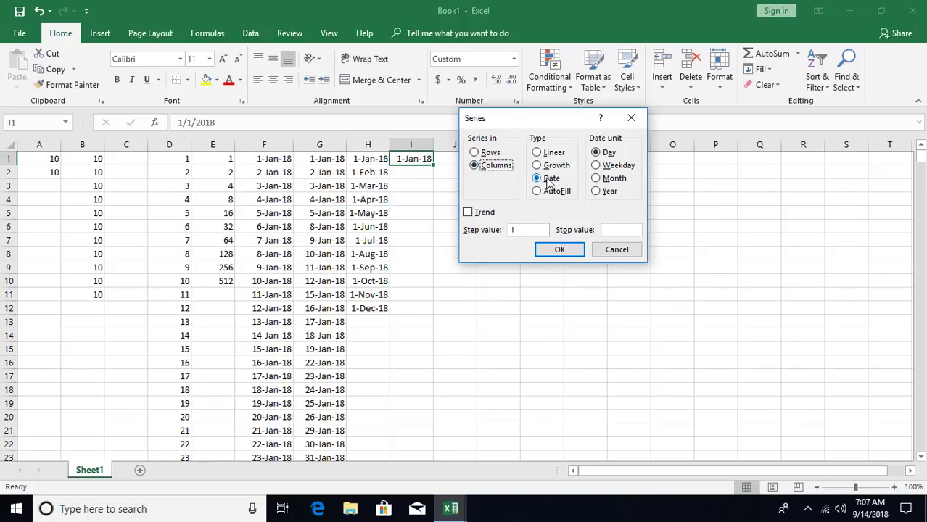
{"action": "left_click", "coordinate": [596, 192]}
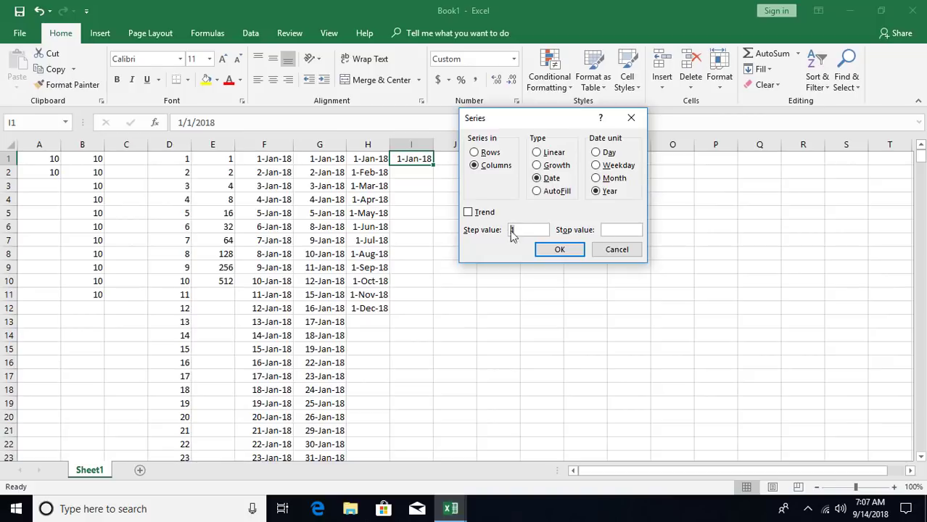
{"action": "left_click", "coordinate": [606, 229]}
{"action": "left_click", "coordinate": [556, 250]}
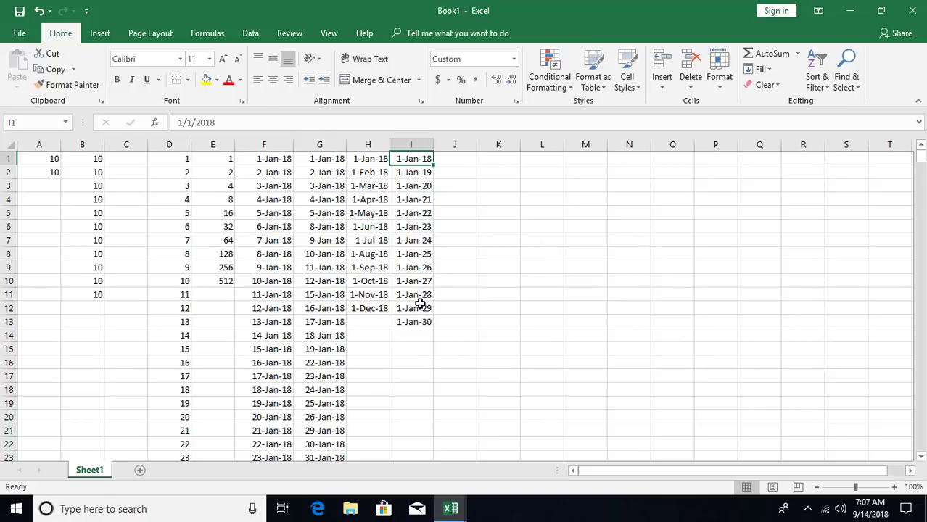
{"action": "left_click", "coordinate": [460, 161]}
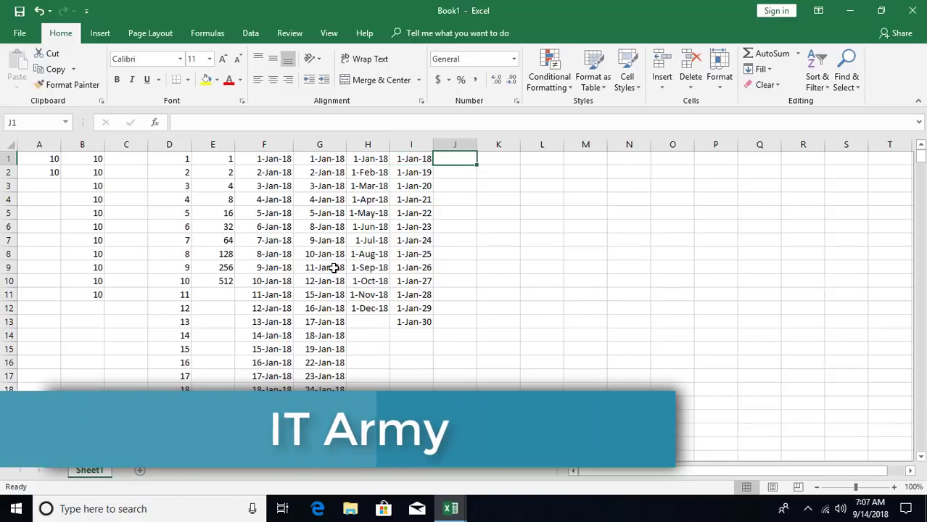
{"action": "left_click", "coordinate": [763, 68]}
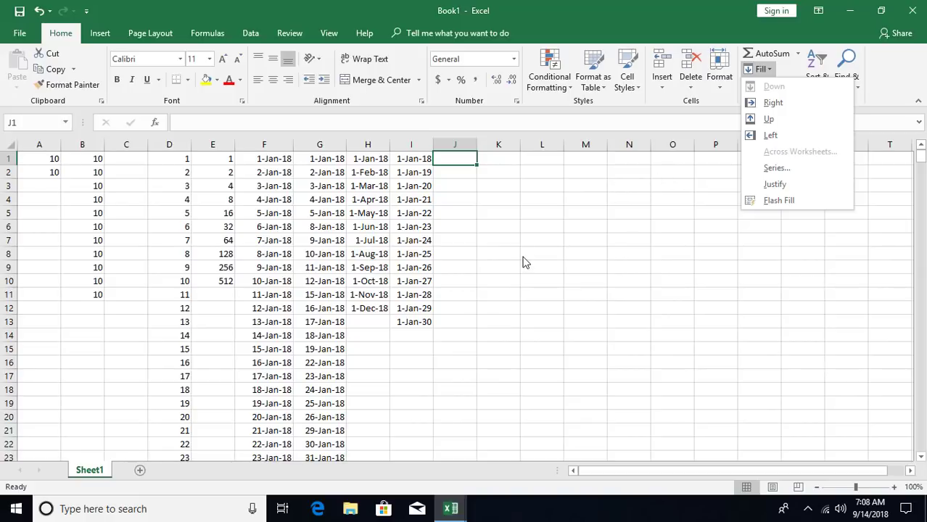
{"action": "left_click", "coordinate": [359, 415]}
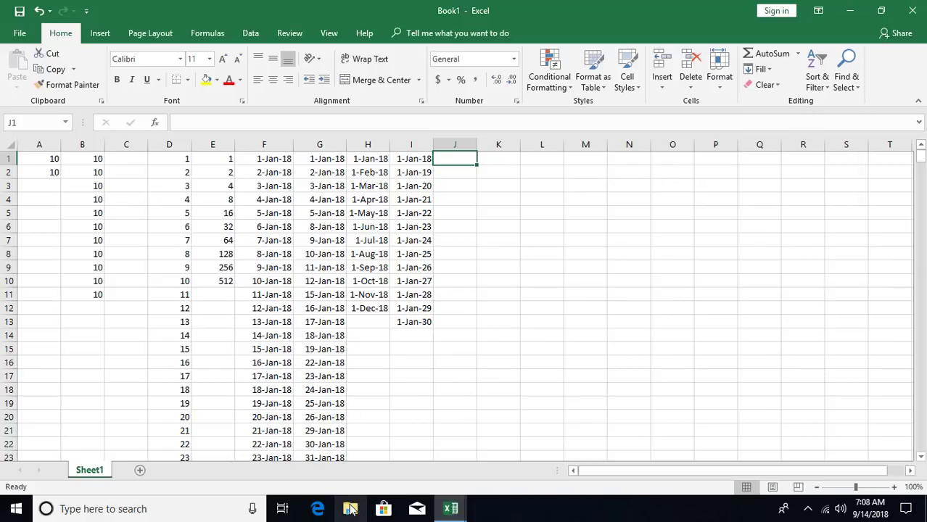
Open the Sales workbook from the Excel folder inside Documents using File Explorer
{"action": "left_click", "coordinate": [350, 508]}
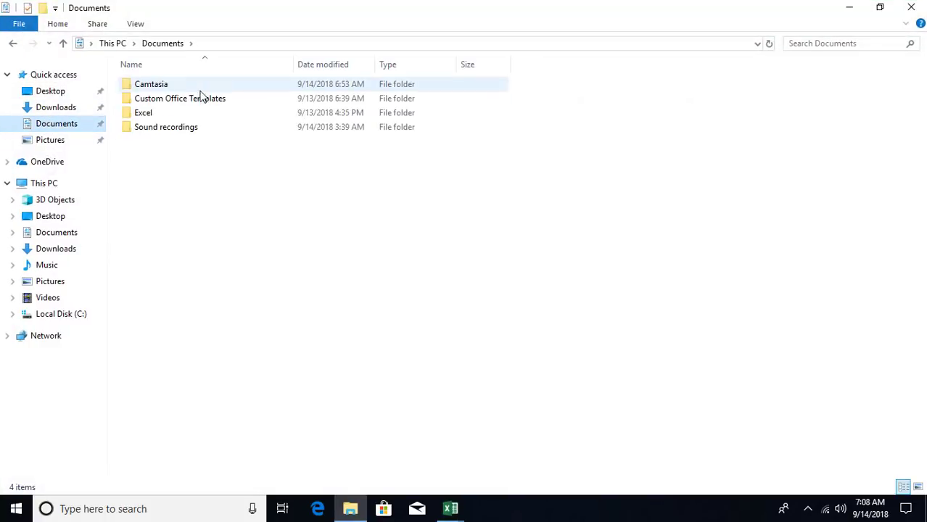
{"action": "double_click", "coordinate": [145, 118]}
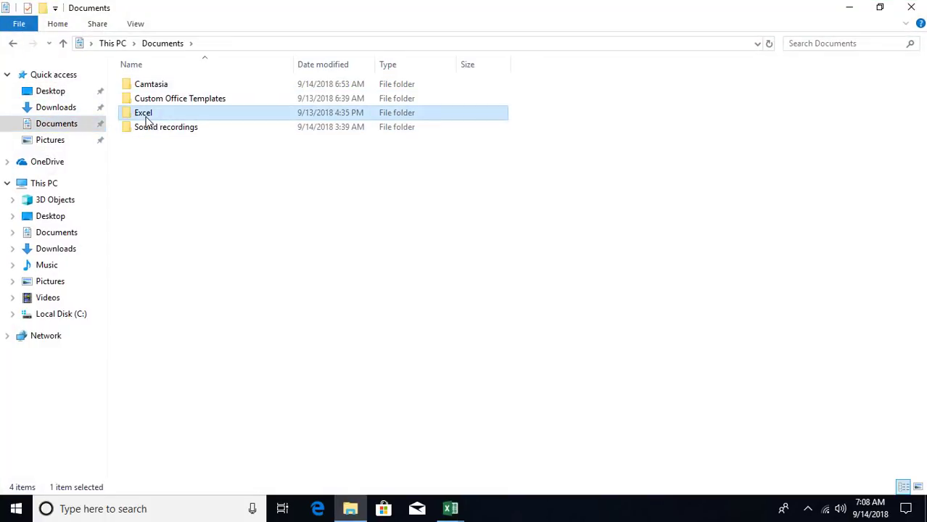
{"action": "left_click", "coordinate": [145, 128]}
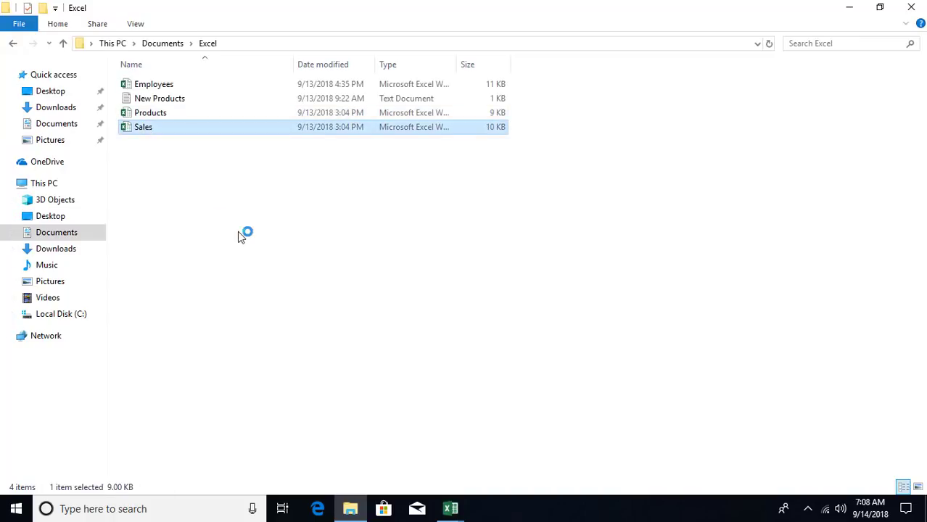
{"action": "key", "text": "alt+Tab"}
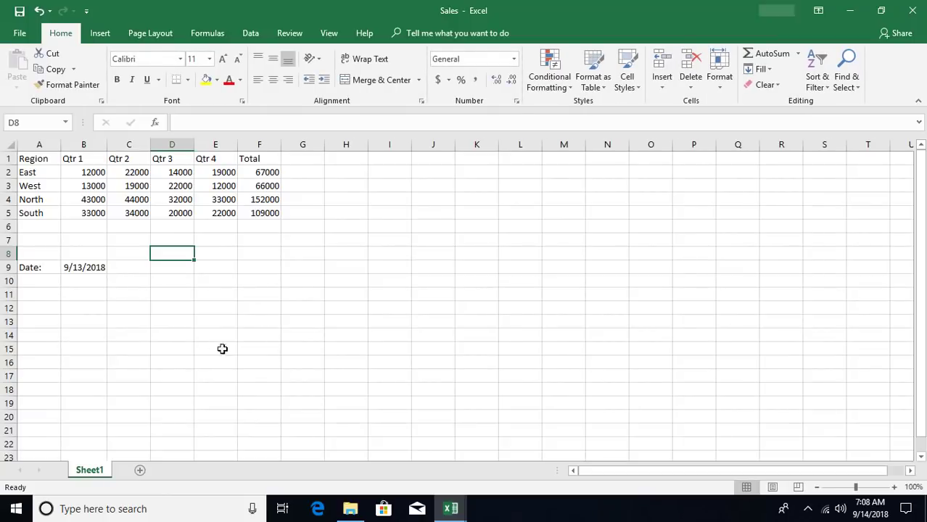
Rename the Sheet1 worksheet of the Sales workbook as 2018
{"action": "double_click", "coordinate": [90, 470]}
{"action": "type", "text": "2018"}
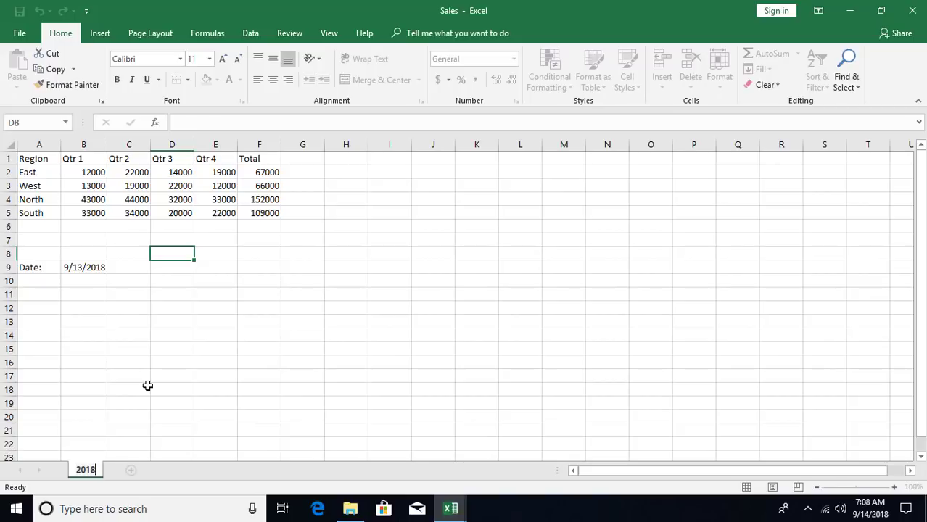
{"action": "key", "text": "Return"}
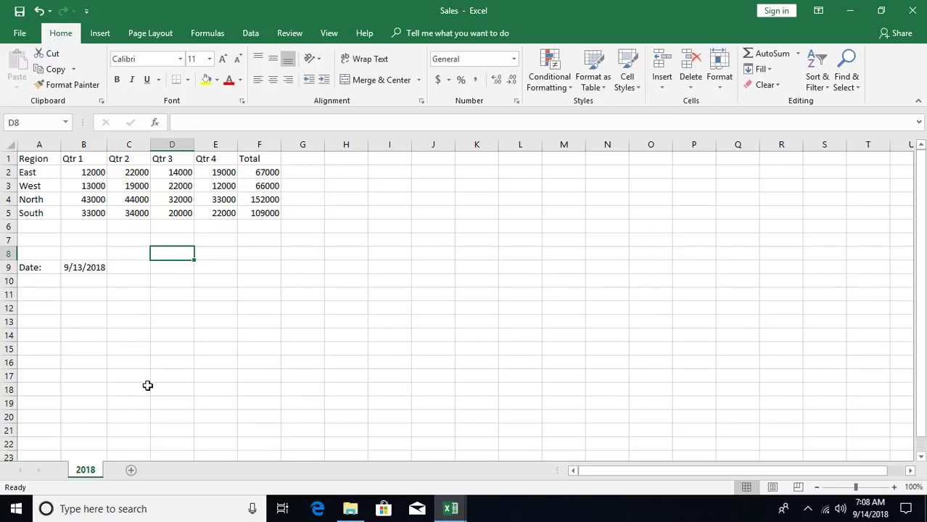
Add a new worksheet after the 2018 sheet and name it 2019
{"action": "left_click", "coordinate": [130, 471]}
{"action": "double_click", "coordinate": [113, 472]}
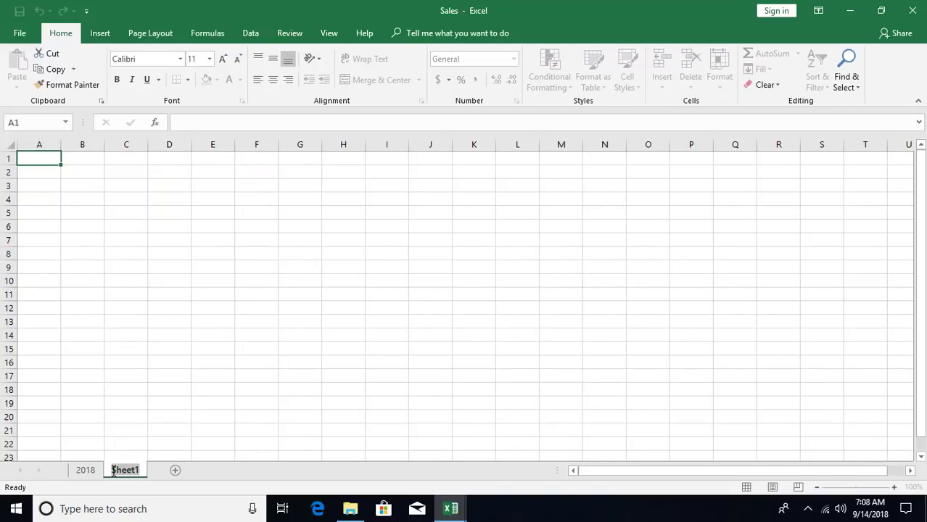
{"action": "type", "text": "2019"}
{"action": "key", "text": "Return"}
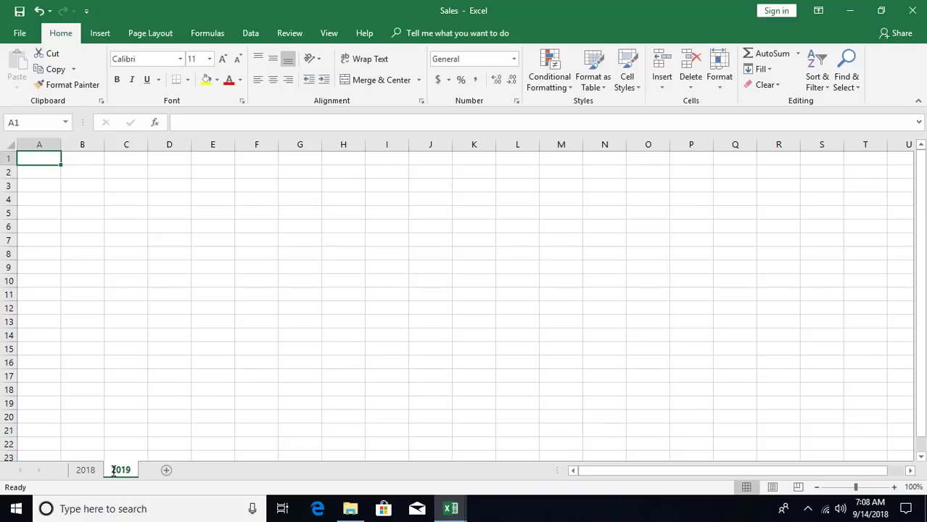
Add another worksheet after the 2019 sheet and name it 2020
{"action": "left_click", "coordinate": [165, 470]}
{"action": "double_click", "coordinate": [155, 473]}
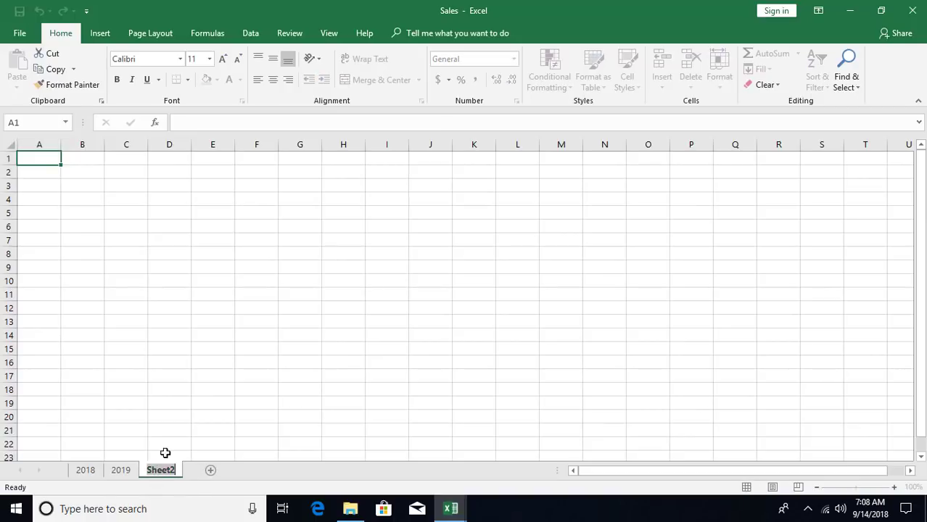
{"action": "key", "text": "Return"}
{"action": "type", "text": "2020"}
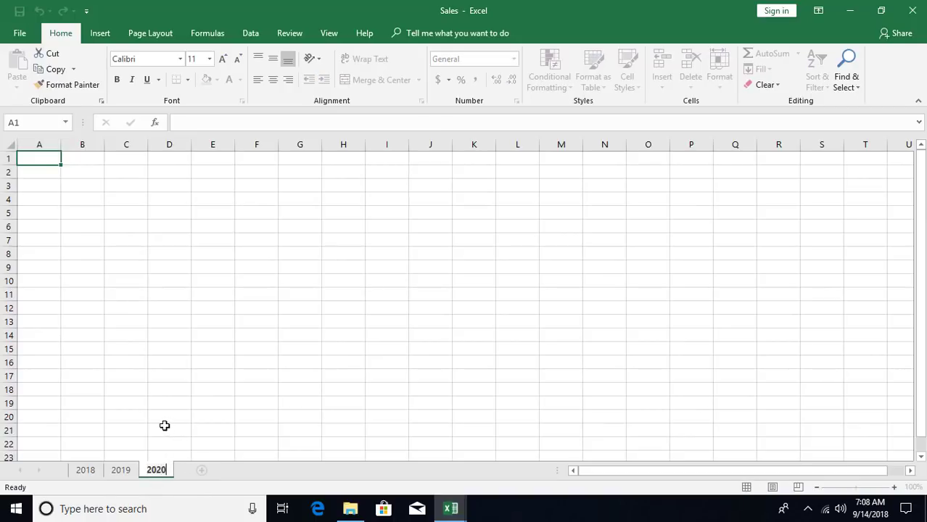
{"action": "key", "text": "Return"}
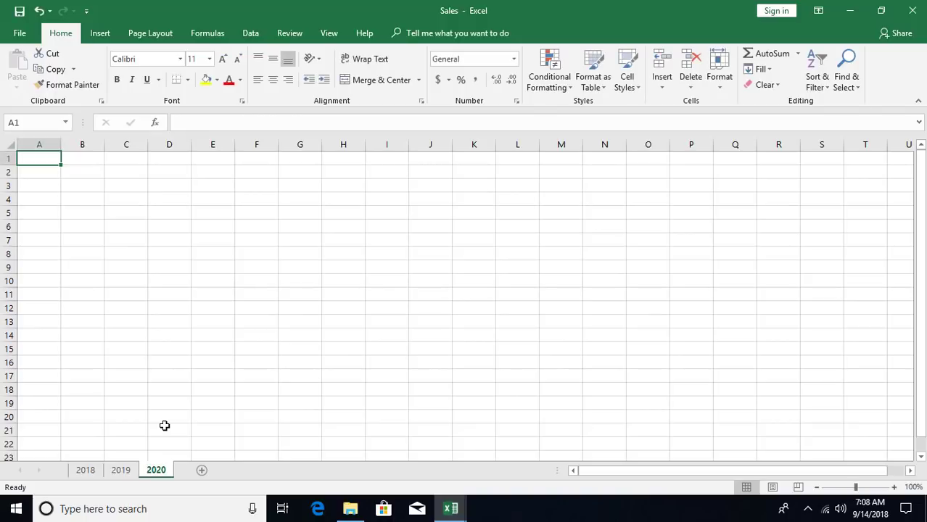
{"action": "left_click", "coordinate": [87, 471]}
{"action": "left_click_drag", "start_coordinate": [41, 160], "coordinate": [267, 212]}
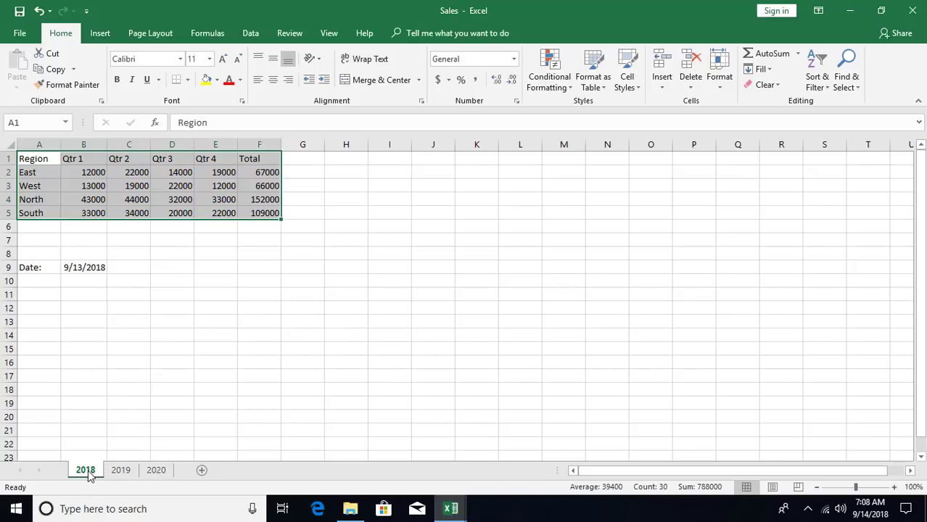
{"action": "left_click", "coordinate": [156, 470], "text": "shift"}
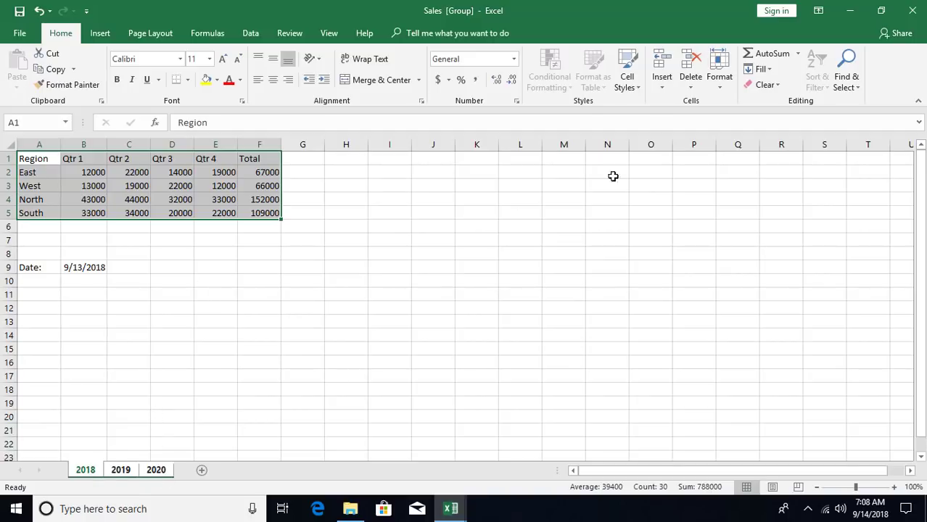
{"action": "left_click", "coordinate": [760, 69]}
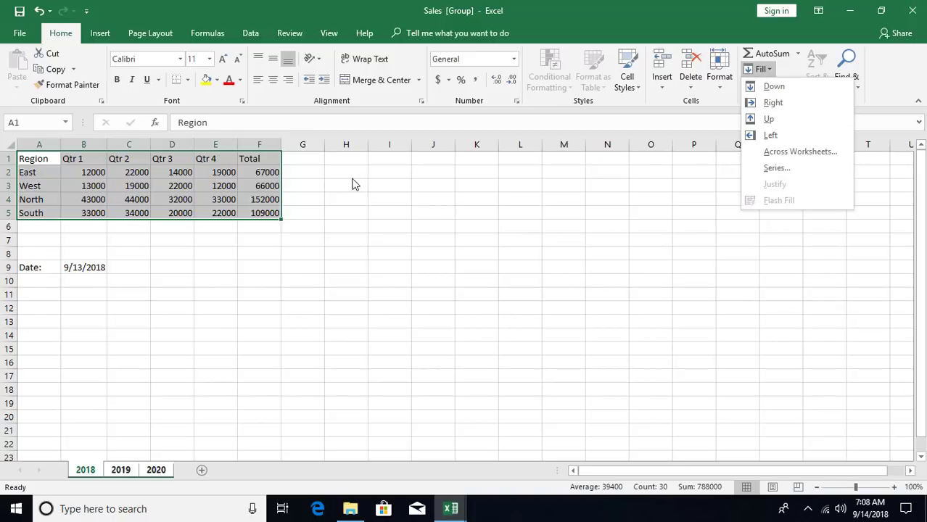
{"action": "left_click", "coordinate": [307, 186]}
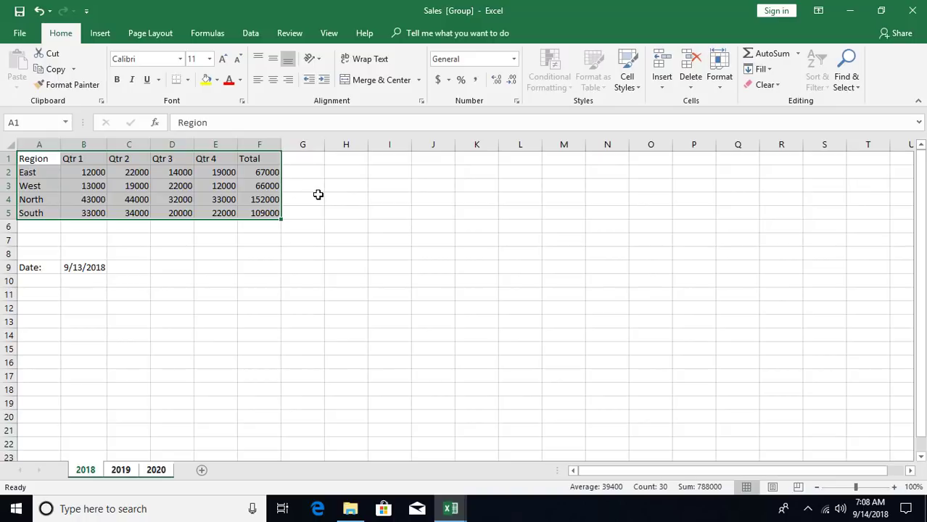
{"action": "left_click", "coordinate": [319, 195]}
{"action": "left_click", "coordinate": [120, 470]}
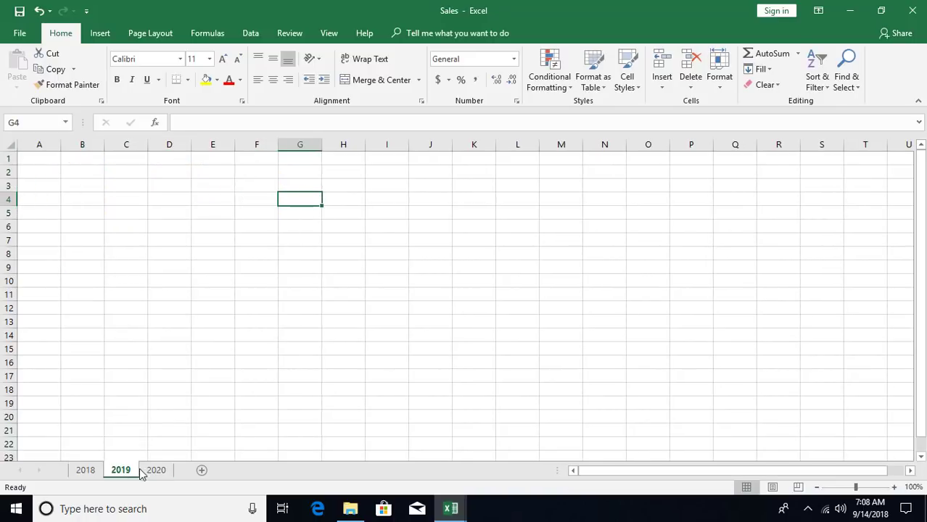
{"action": "left_click", "coordinate": [84, 470]}
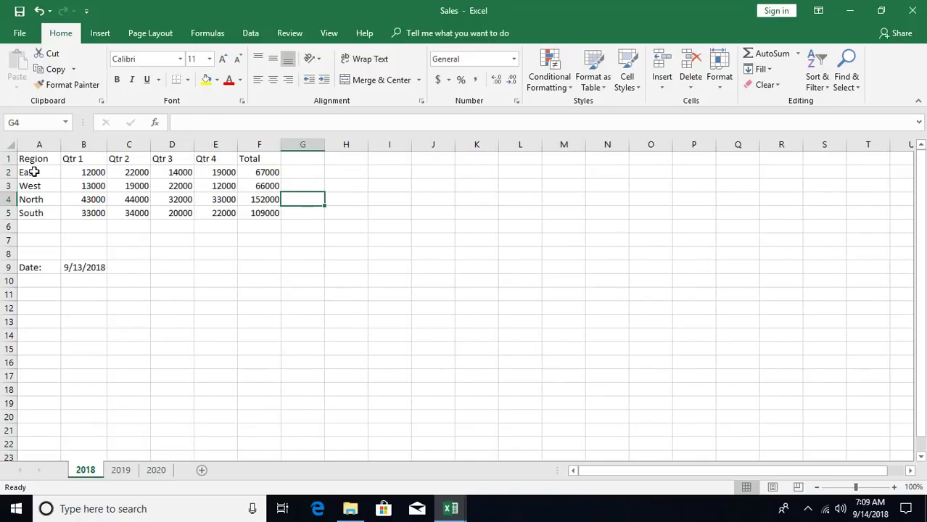
Select the region labels A1:A5 and the header row A1:F1 on sheet 2018, and group sheets 2018 through 2020
{"action": "left_click_drag", "start_coordinate": [29, 159], "coordinate": [29, 211]}
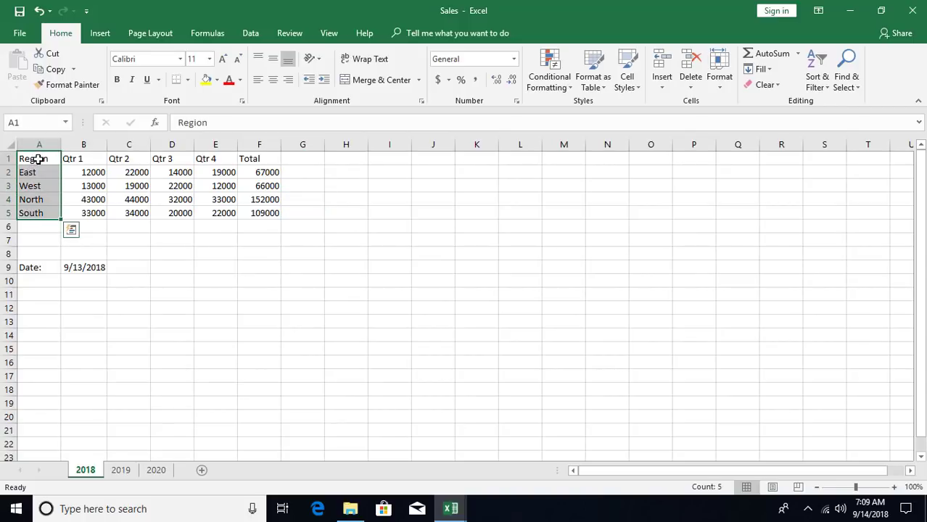
{"action": "left_click_drag", "start_coordinate": [37, 159], "coordinate": [246, 156]}
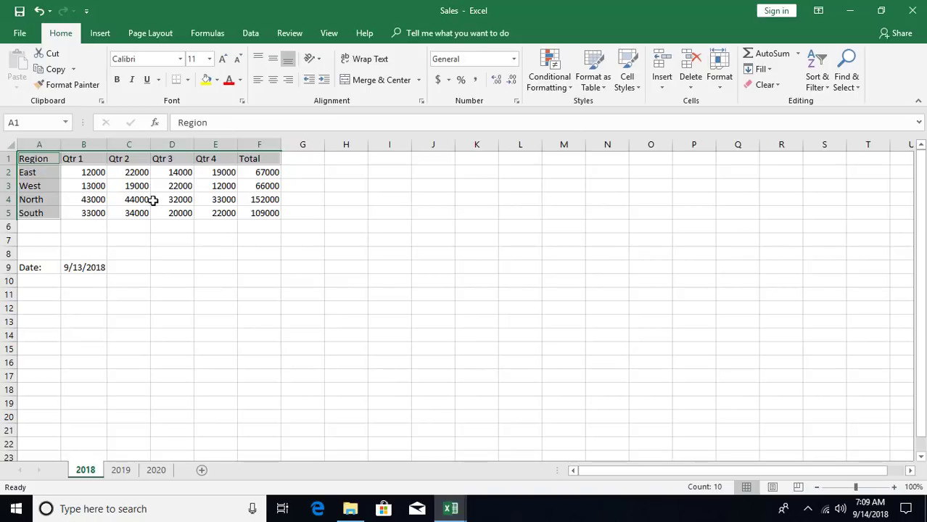
{"action": "left_click", "coordinate": [767, 69]}
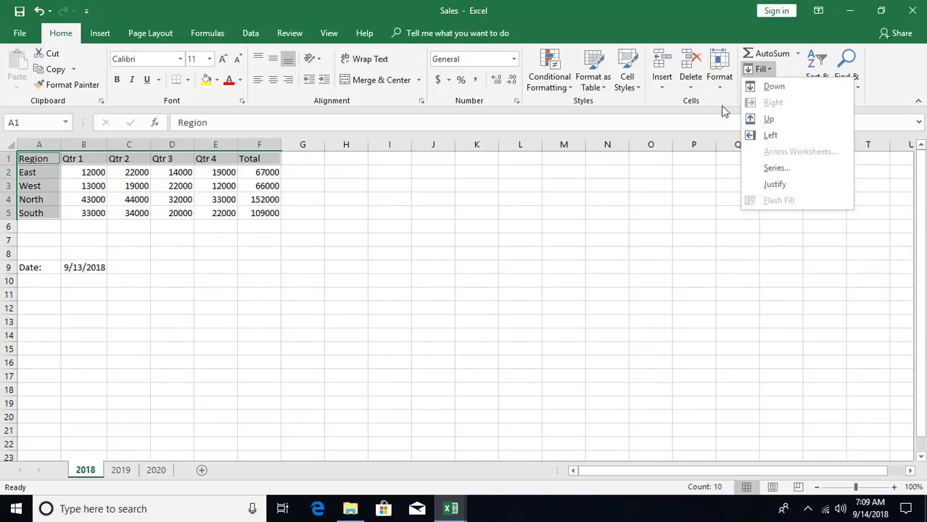
{"action": "left_click", "coordinate": [155, 471]}
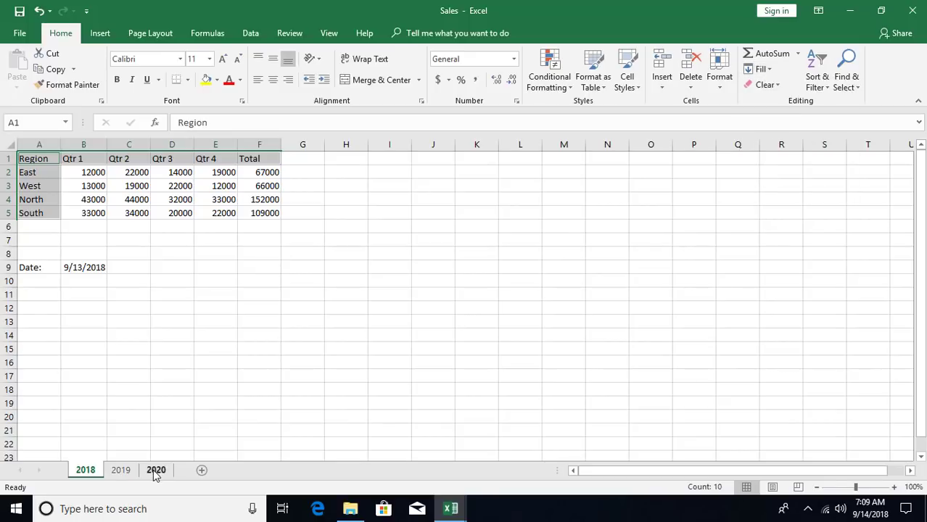
{"action": "left_click", "coordinate": [152, 471], "text": "shift"}
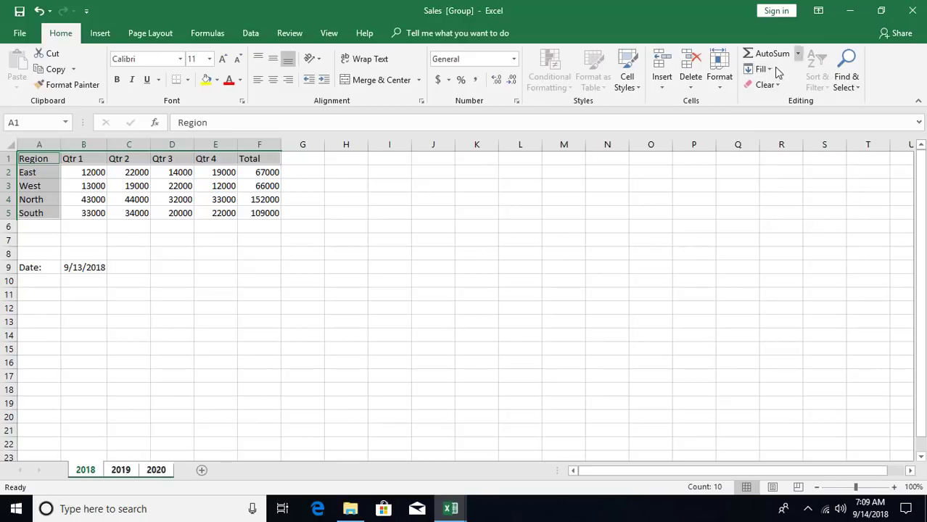
Try to fill the selected labels and headers across the grouped worksheets with the All option, and clear the selection
{"action": "left_click", "coordinate": [760, 69]}
{"action": "left_click", "coordinate": [794, 152]}
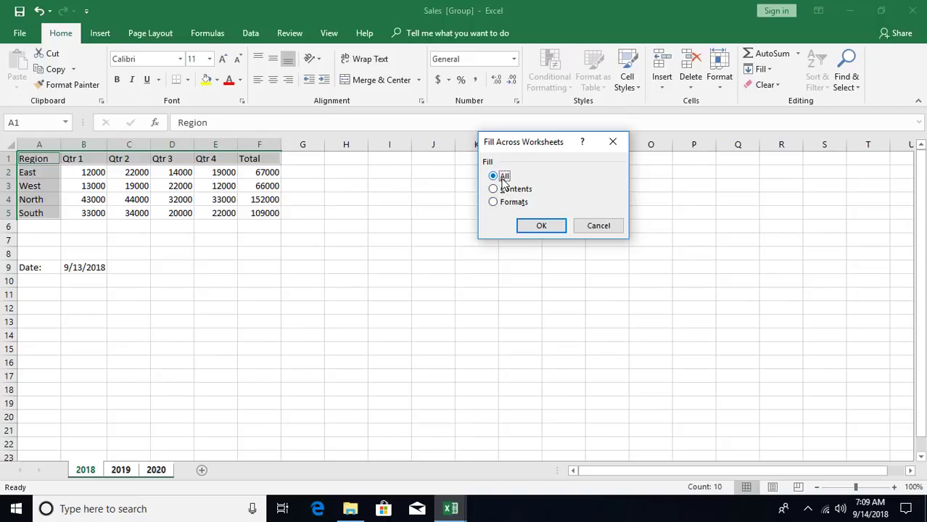
{"action": "left_click", "coordinate": [541, 226]}
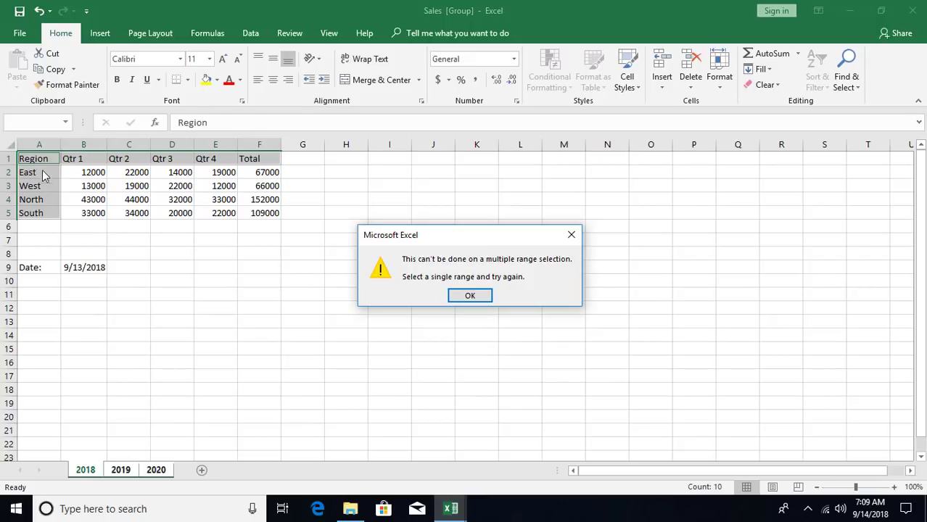
{"action": "left_click", "coordinate": [469, 295]}
{"action": "left_click", "coordinate": [288, 263]}
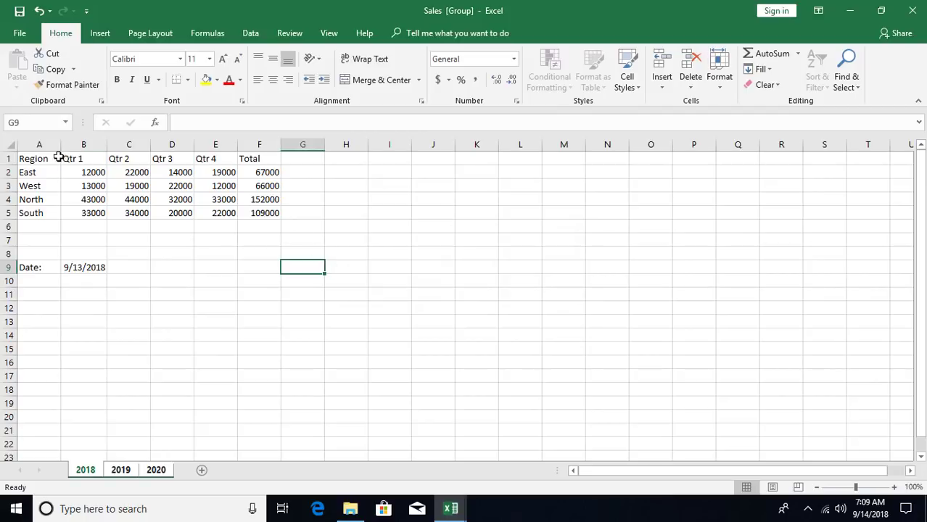
Fill the sales table A1:F5 from sheet 2018 across the grouped worksheets with the All option, and clear the selection
{"action": "left_click_drag", "start_coordinate": [37, 158], "coordinate": [250, 211]}
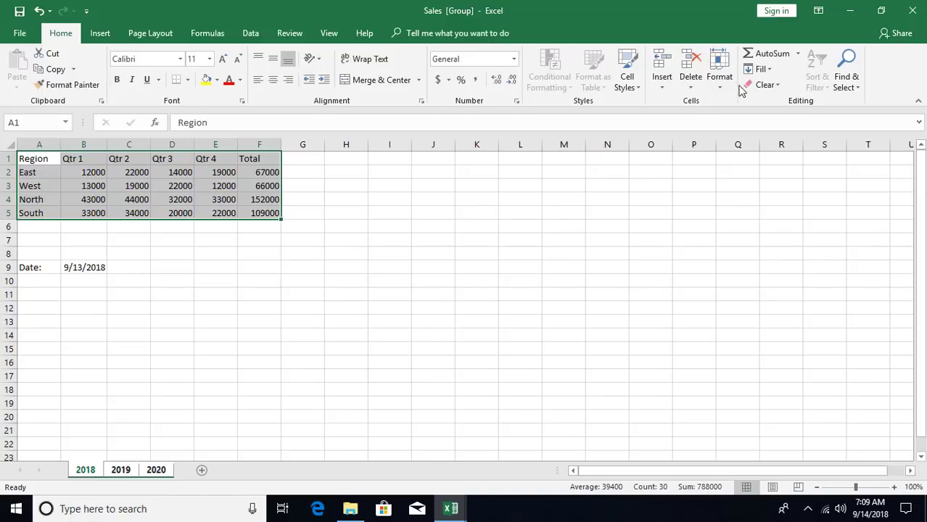
{"action": "left_click", "coordinate": [759, 69]}
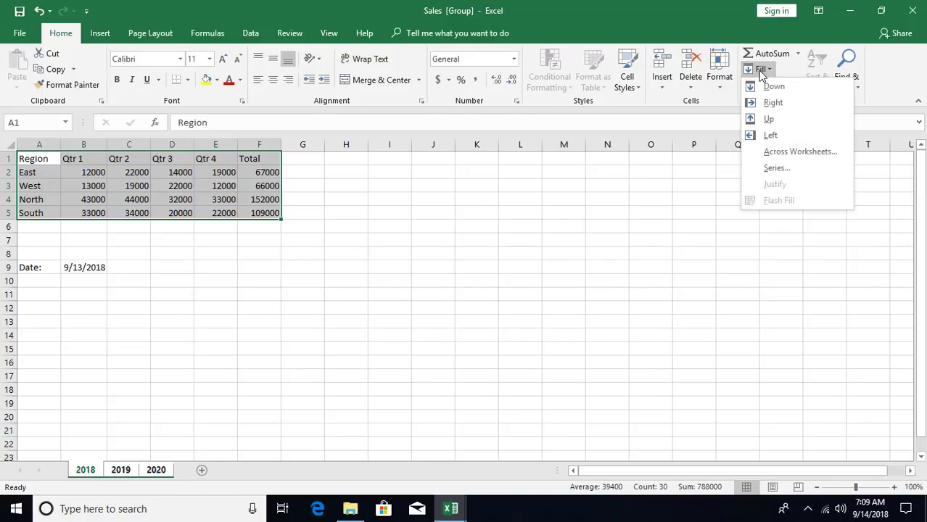
{"action": "left_click", "coordinate": [781, 154]}
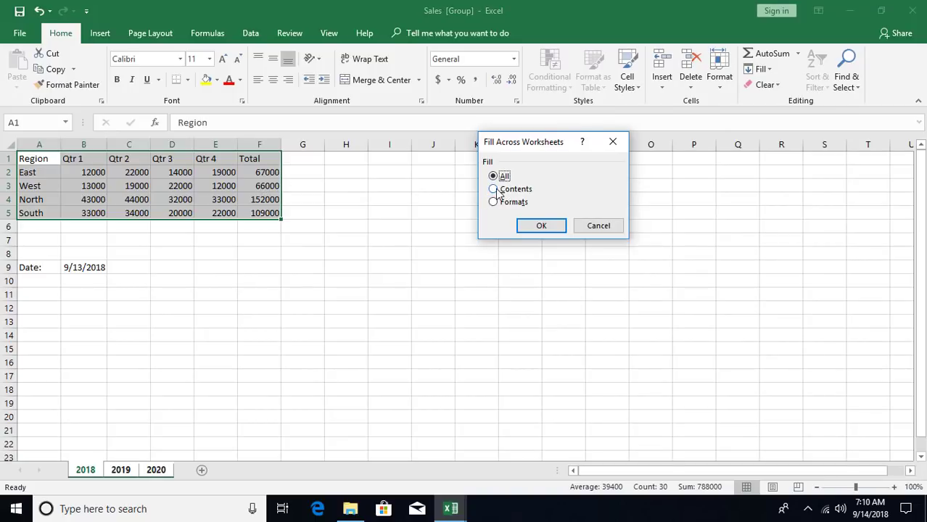
{"action": "left_click", "coordinate": [540, 226]}
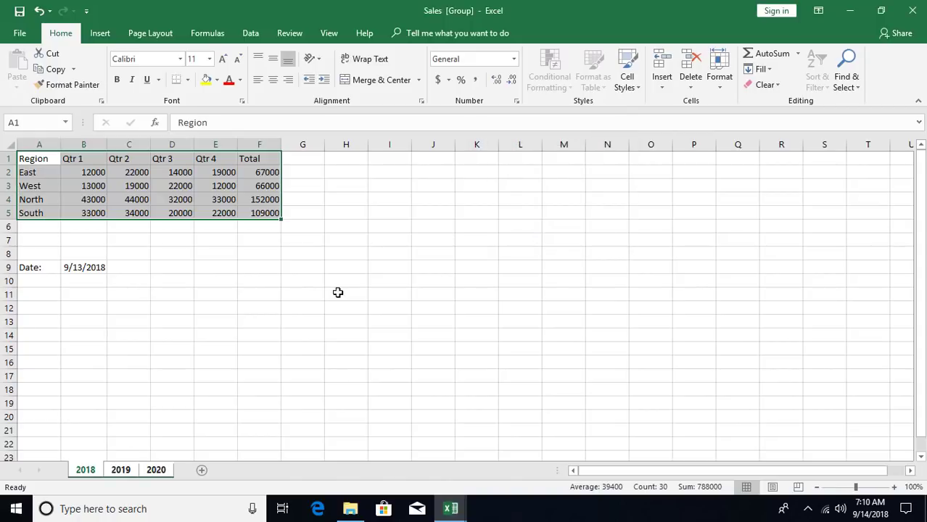
{"action": "left_click", "coordinate": [202, 224]}
Check the filled sales table on sheets 2019 and 2020 against sheet 2018, finishing on sheet 2020
{"action": "left_click", "coordinate": [121, 471]}
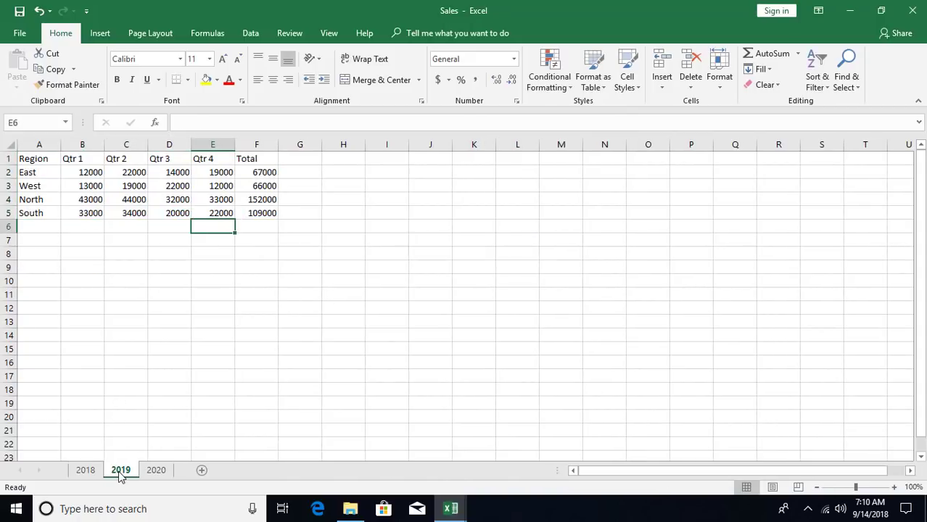
{"action": "left_click", "coordinate": [155, 473]}
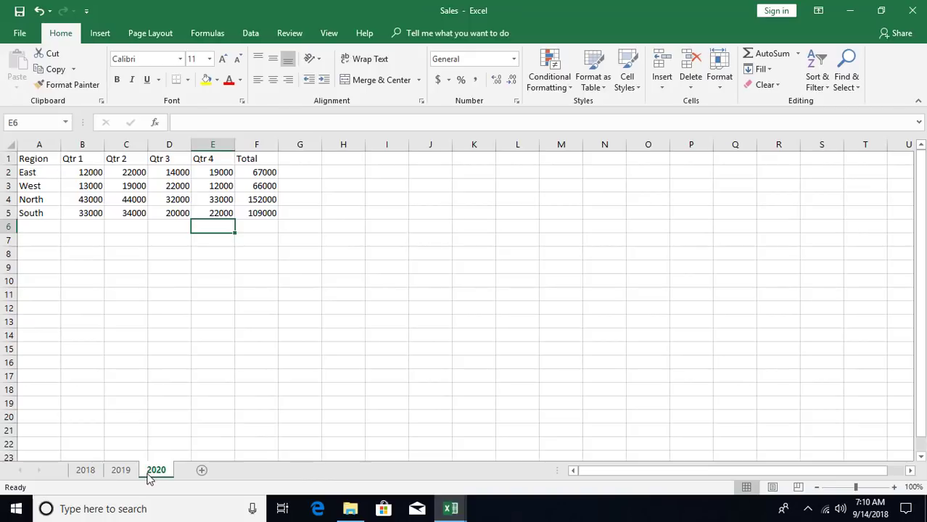
{"action": "left_click", "coordinate": [90, 472]}
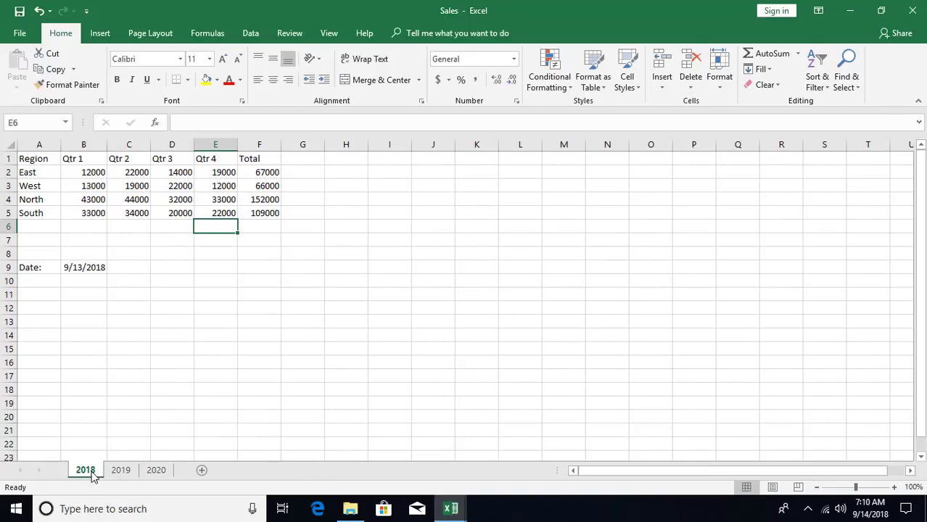
{"action": "left_click", "coordinate": [129, 473]}
{"action": "left_click", "coordinate": [154, 473]}
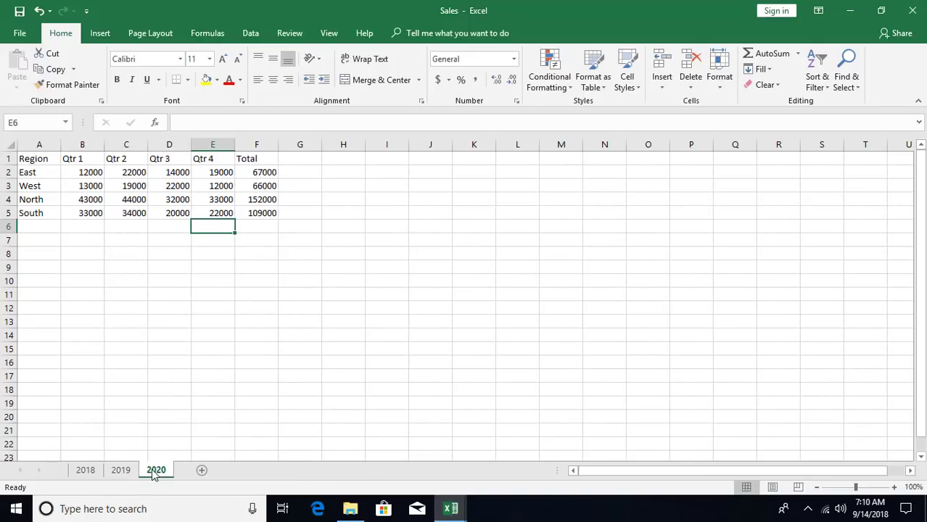
{"action": "left_click", "coordinate": [316, 237]}
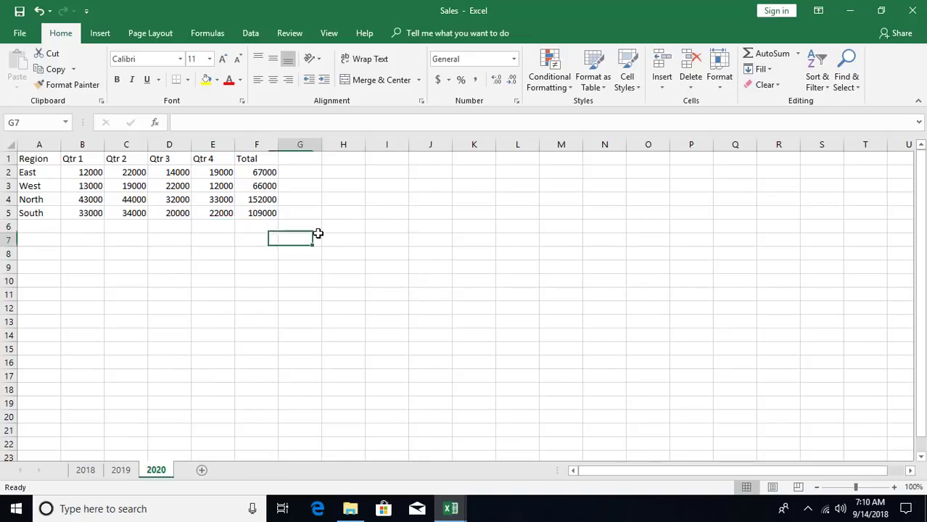
Enter "This is a sample text" in cell B9 of sheet 2020
{"action": "left_click", "coordinate": [759, 68]}
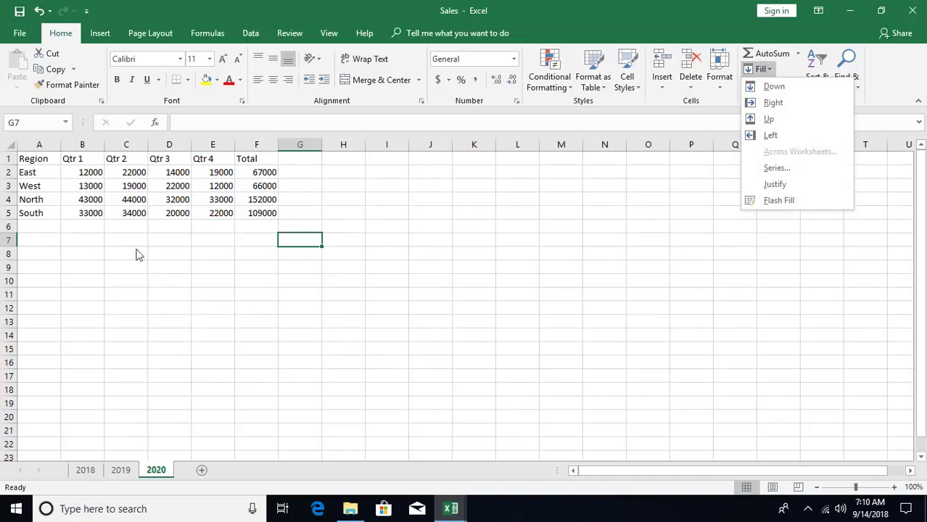
{"action": "left_click", "coordinate": [73, 269]}
{"action": "left_click", "coordinate": [73, 268]}
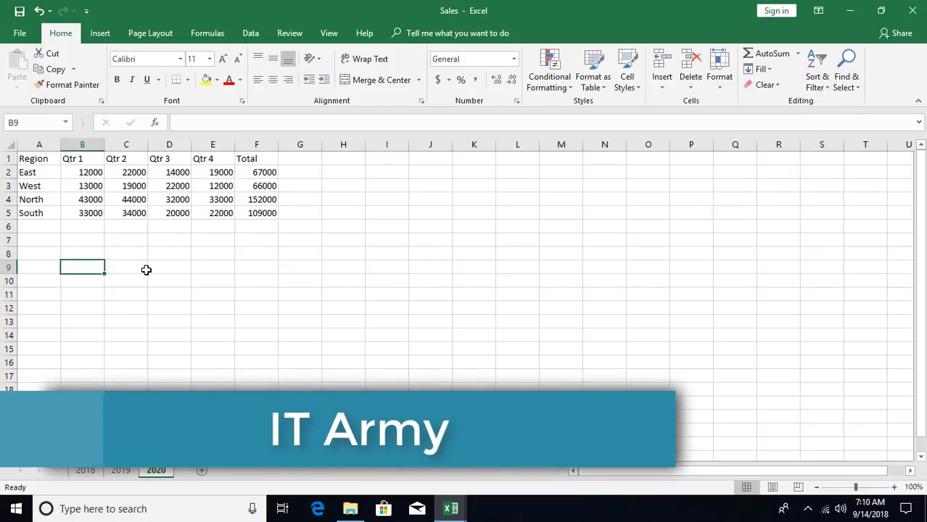
{"action": "type", "text": "Thu"}
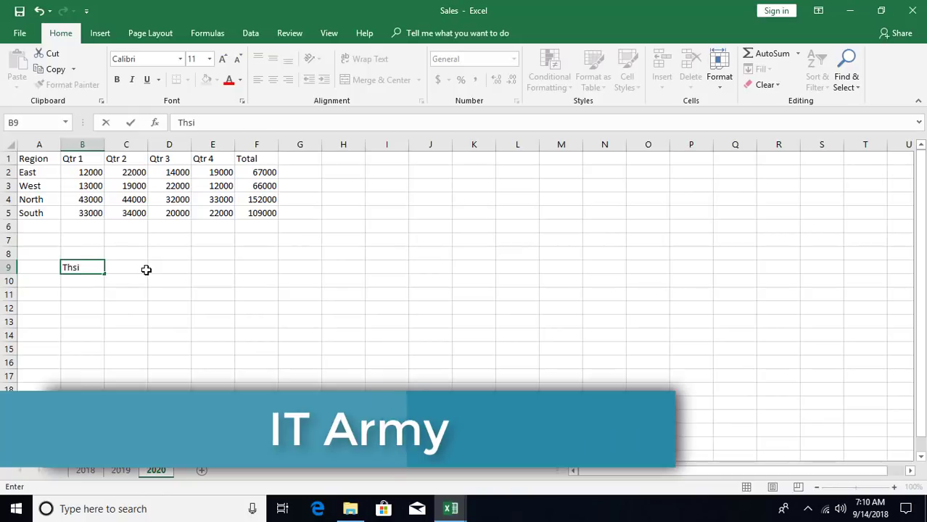
{"action": "key", "text": "BackSpace"}
{"action": "key", "text": "BackSpace"}
{"action": "type", "text": "his is "}
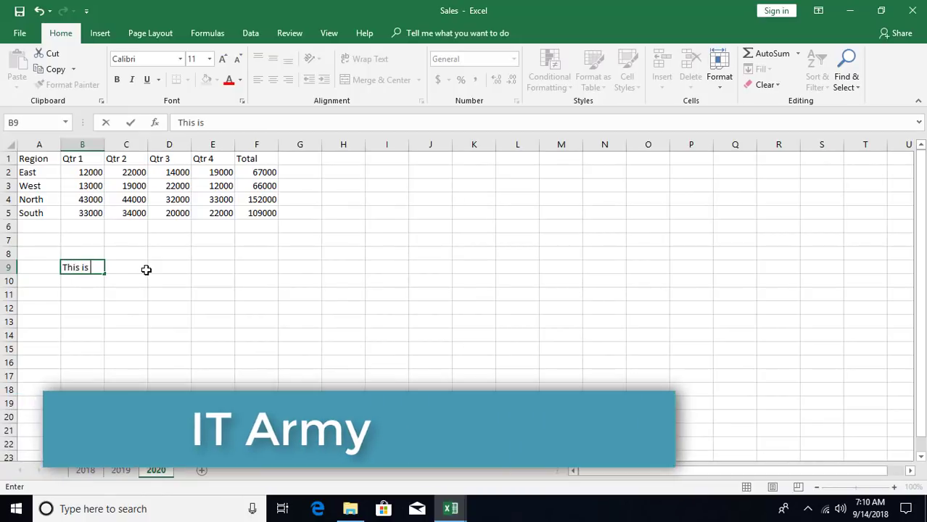
{"action": "type", "text": "a sample text"}
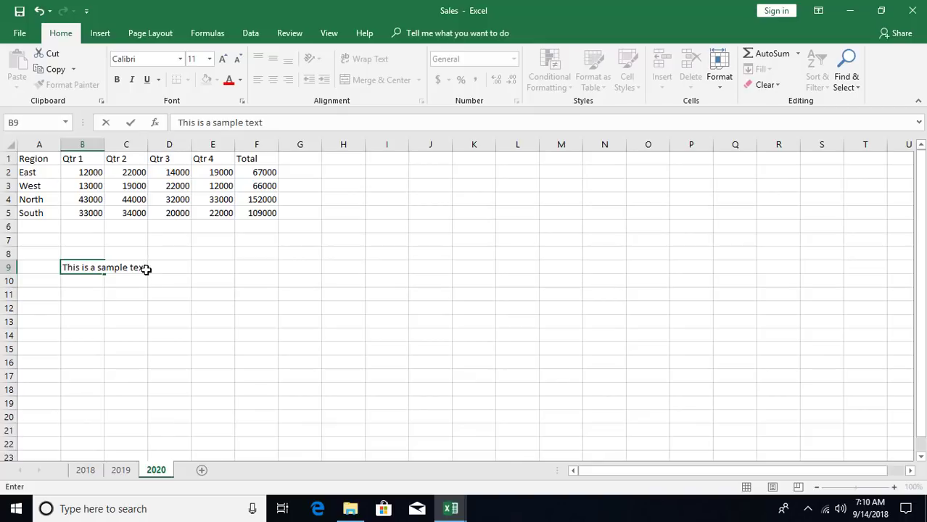
{"action": "key", "text": "Return"}
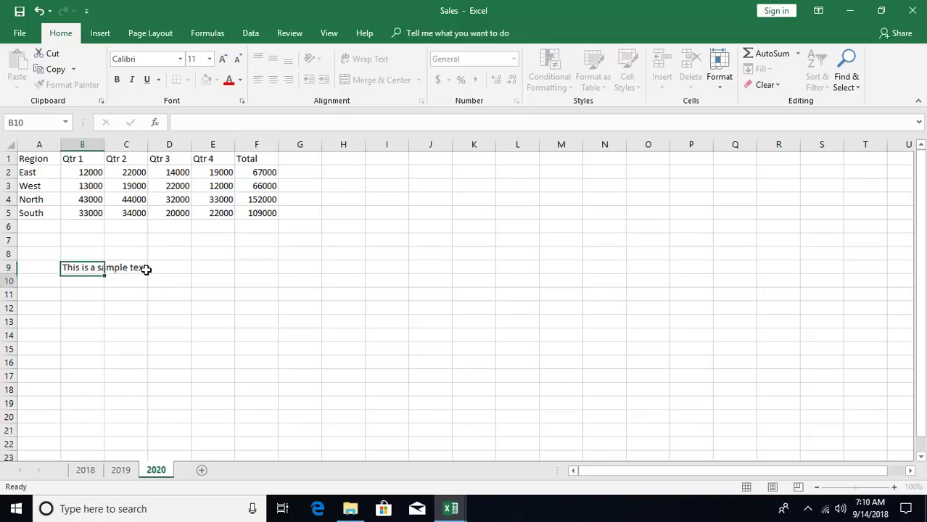
{"action": "key", "text": "Up"}
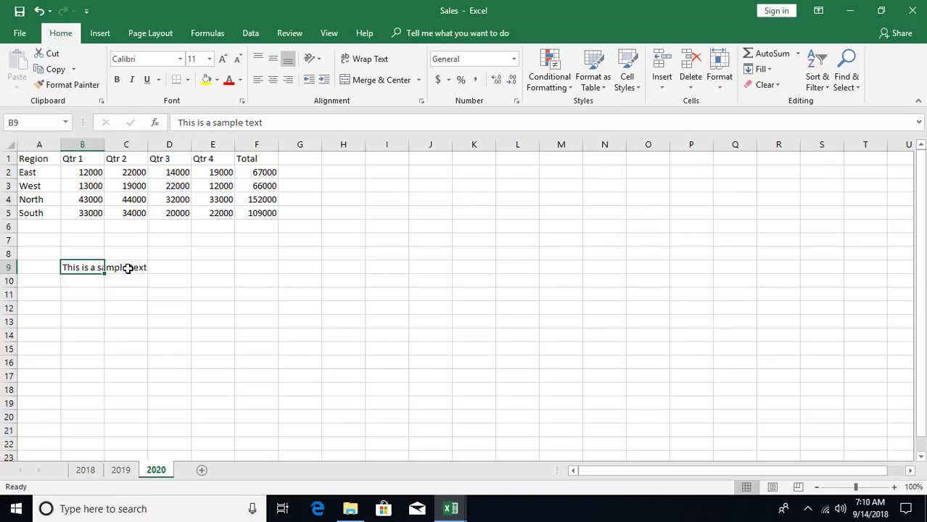
Enter 10 in cell C9, beside the sample text
{"action": "left_click", "coordinate": [127, 269]}
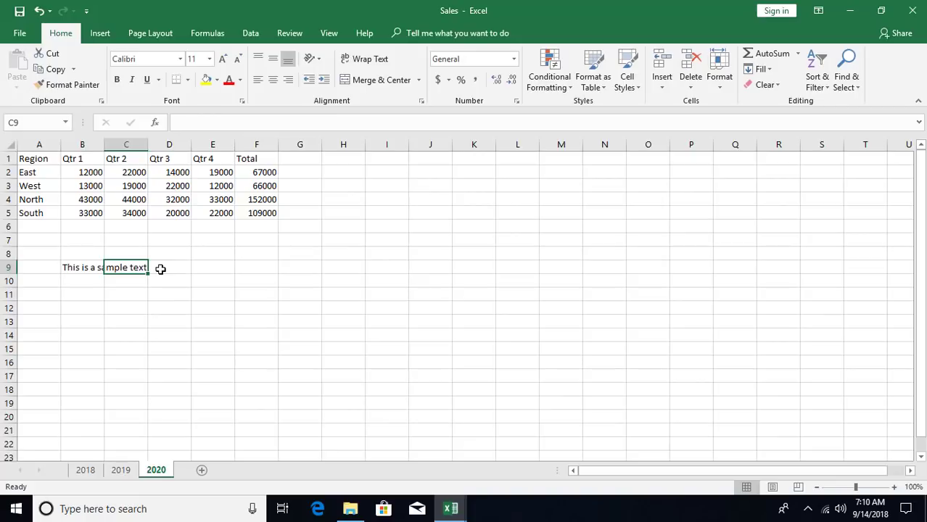
{"action": "type", "text": "10"}
{"action": "key", "text": "Return"}
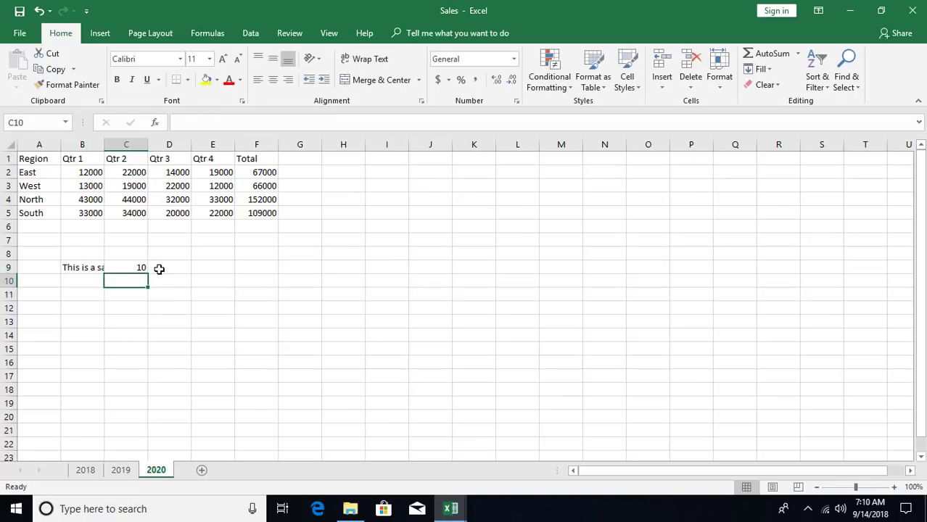
Try wrapping the sample text in cell B9, and undo the wrapping
{"action": "left_click", "coordinate": [88, 268]}
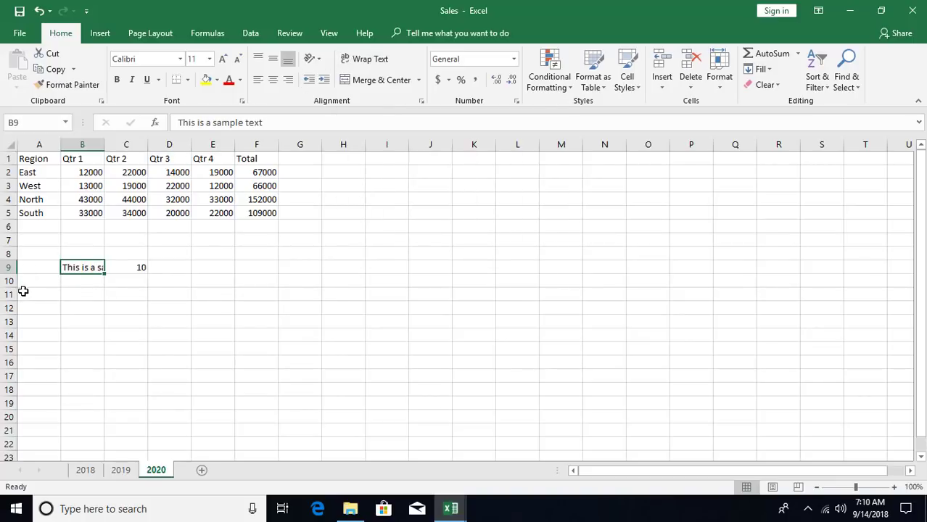
{"action": "left_click", "coordinate": [366, 60]}
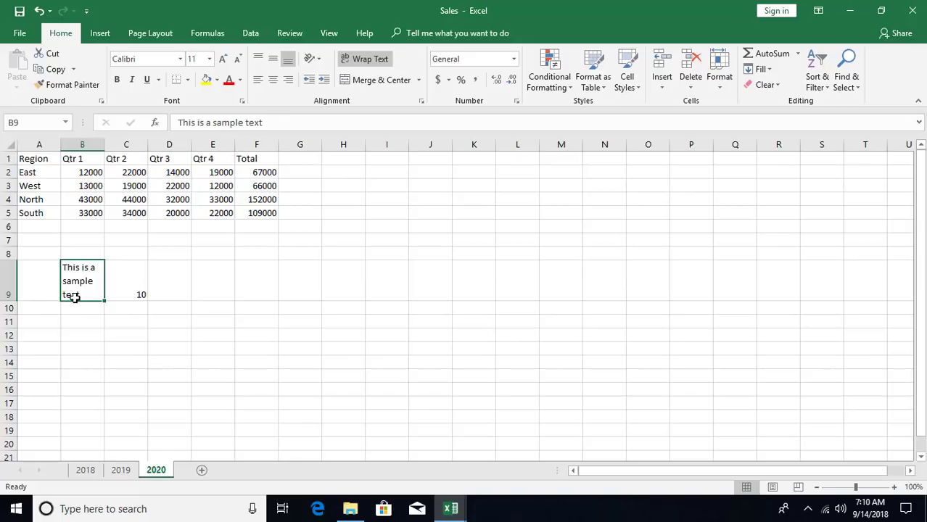
{"action": "key", "text": "ctrl+z"}
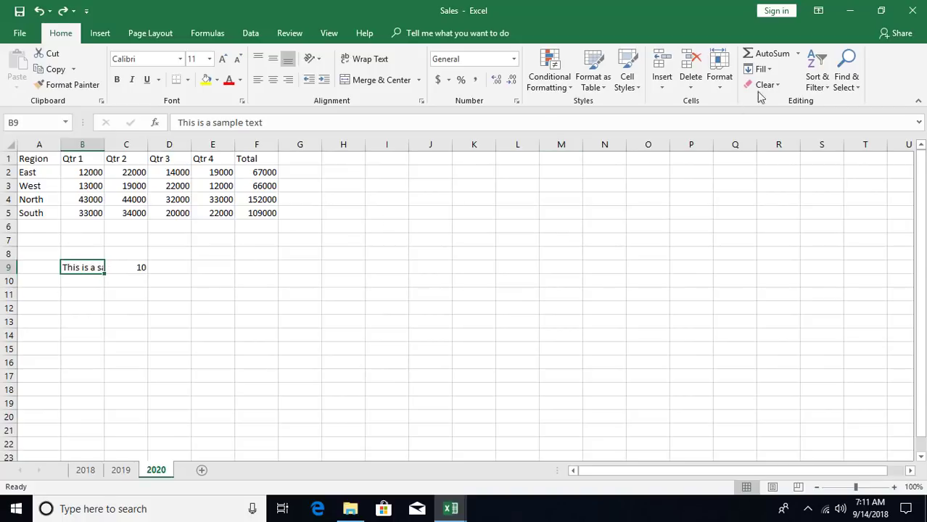
Justify the sample text in B9 with the Fill command, allowing it to extend below the selected range
{"action": "left_click", "coordinate": [770, 69]}
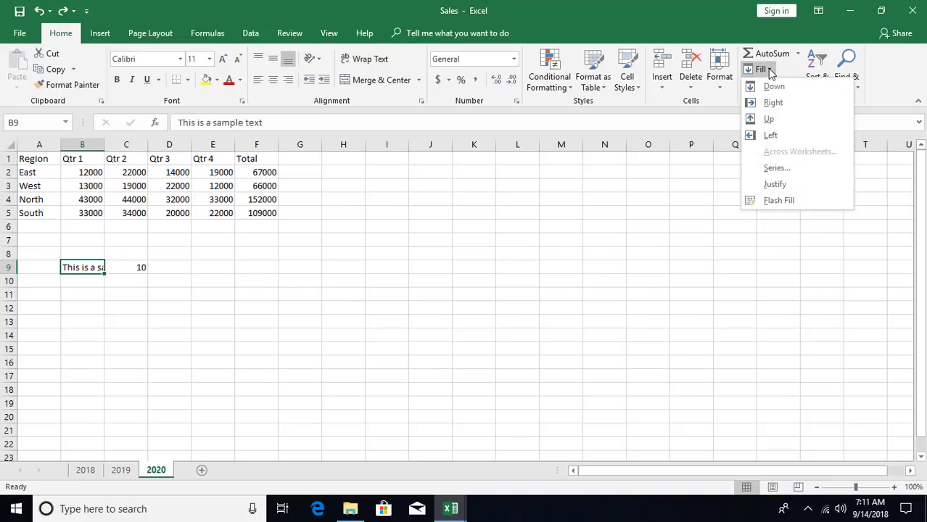
{"action": "left_click", "coordinate": [778, 185]}
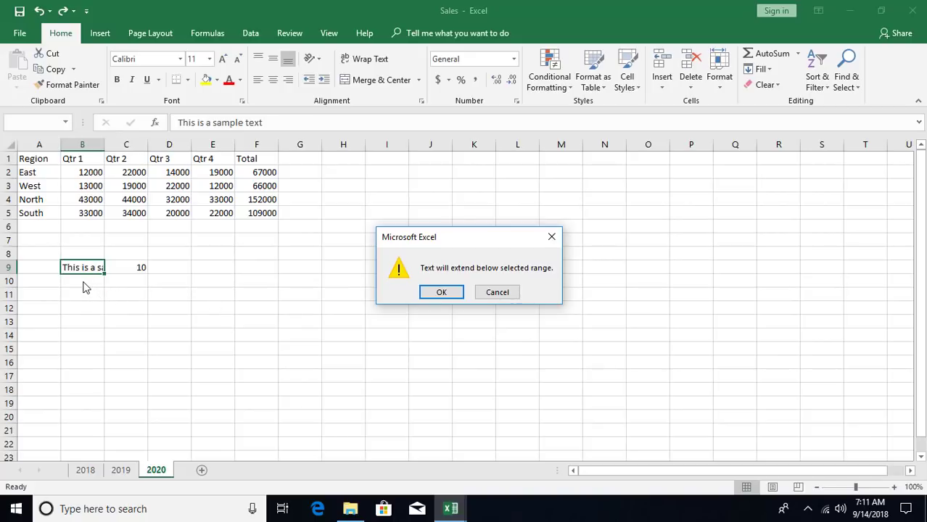
{"action": "left_click", "coordinate": [441, 292]}
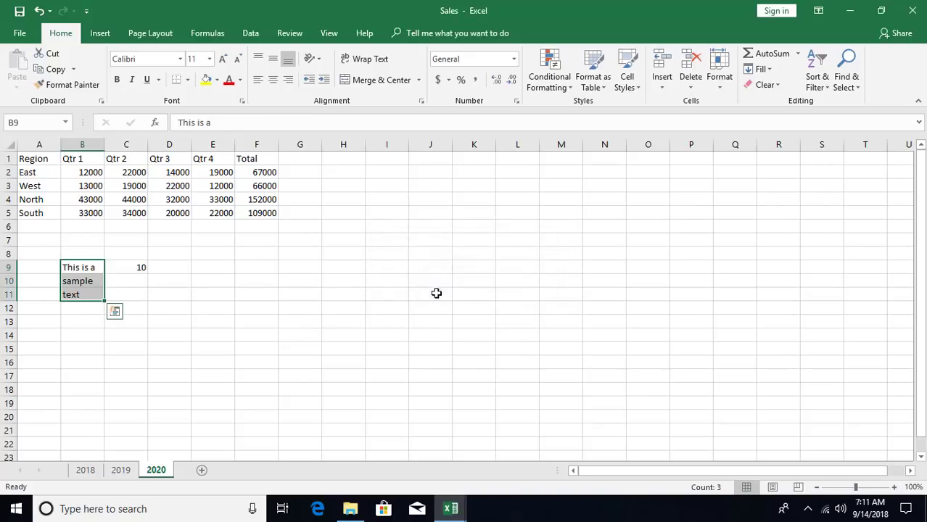
{"action": "left_click", "coordinate": [121, 269]}
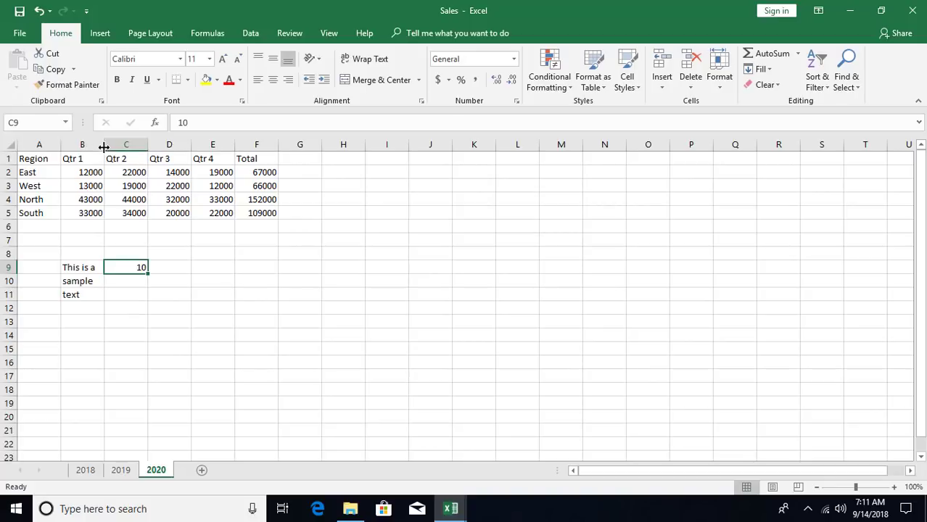
Widen column B slightly and try to justify the text with only cell B9 selected
{"action": "left_click_drag", "start_coordinate": [105, 146], "coordinate": [119, 146]}
{"action": "left_click", "coordinate": [91, 269]}
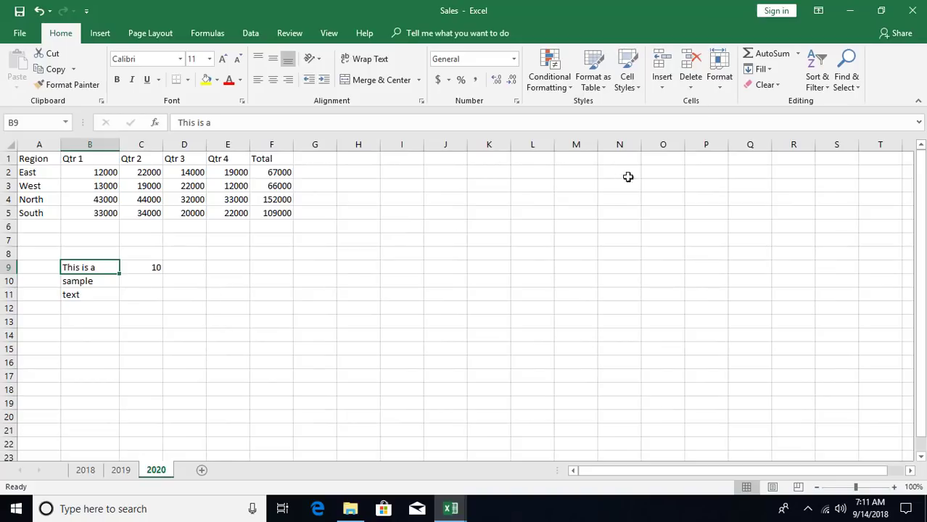
{"action": "left_click", "coordinate": [759, 69]}
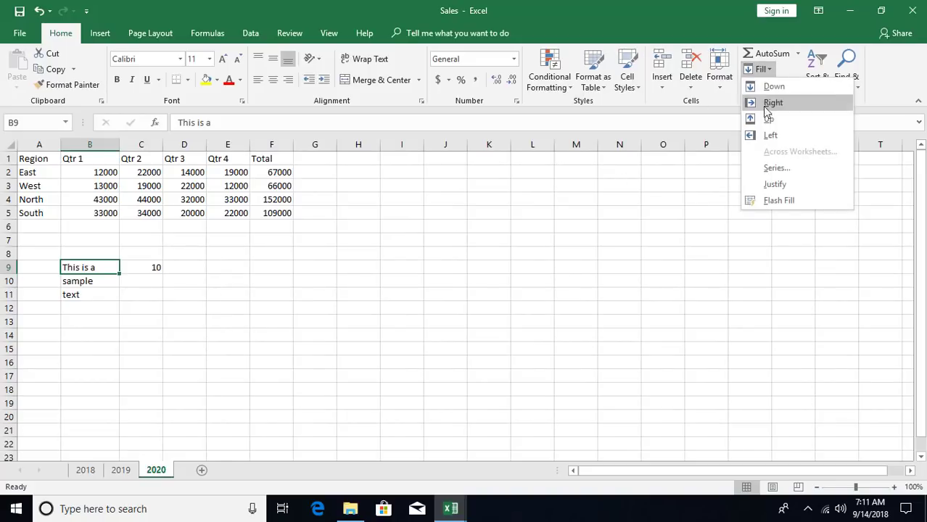
{"action": "left_click", "coordinate": [771, 184]}
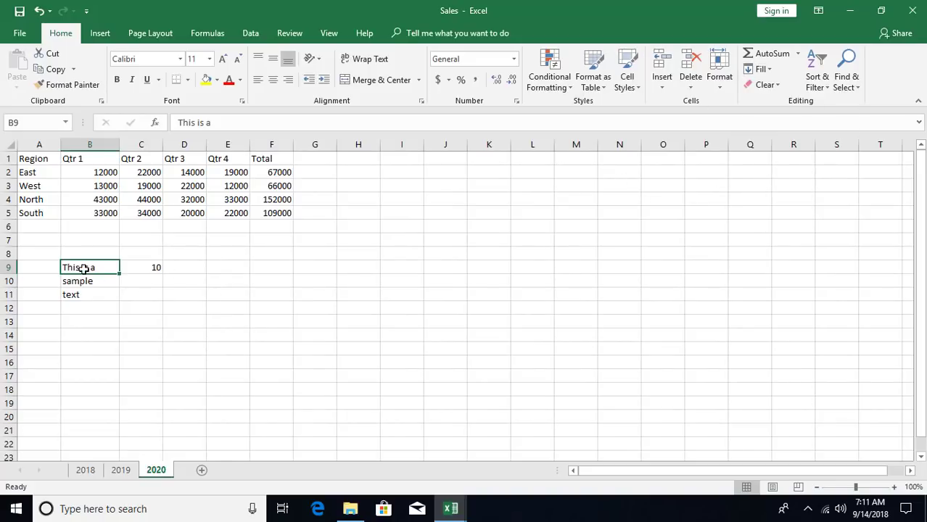
Justify the split sample text in B9:B11 to the column width, and clear the selection
{"action": "left_click_drag", "start_coordinate": [83, 267], "coordinate": [80, 294]}
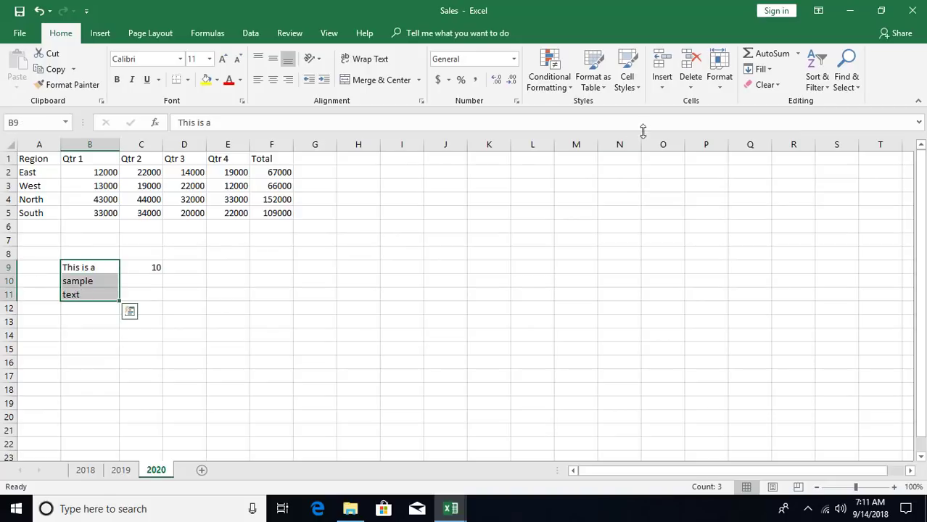
{"action": "left_click", "coordinate": [760, 73]}
{"action": "left_click", "coordinate": [771, 184]}
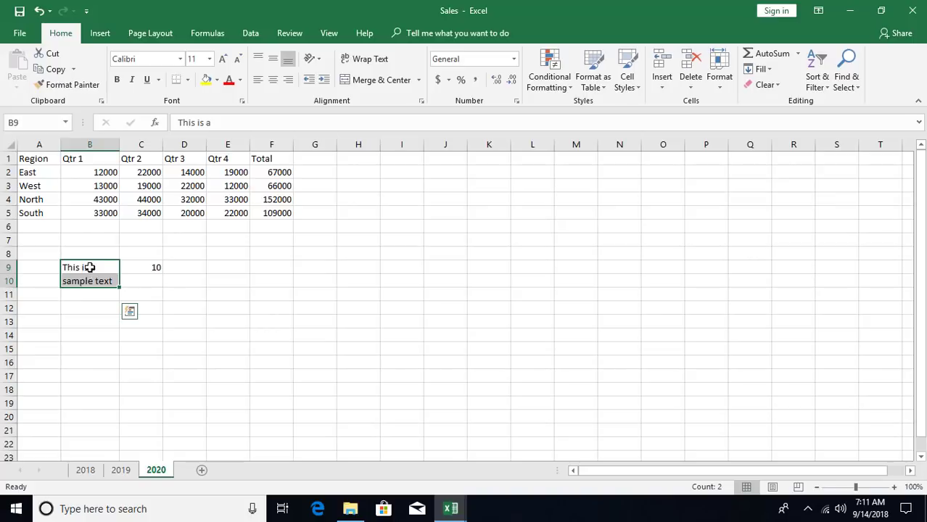
{"action": "left_click", "coordinate": [147, 293]}
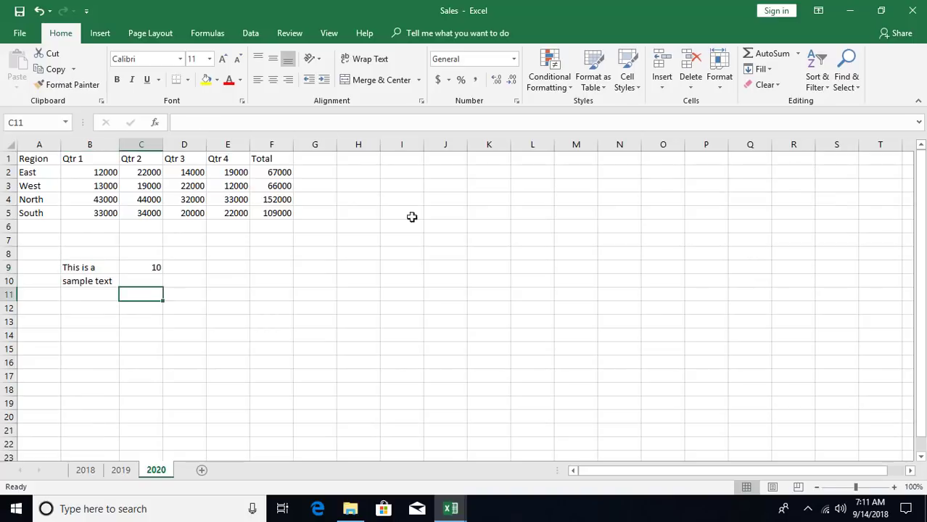
Open the Fill options for cell C11
{"action": "left_click", "coordinate": [759, 73]}
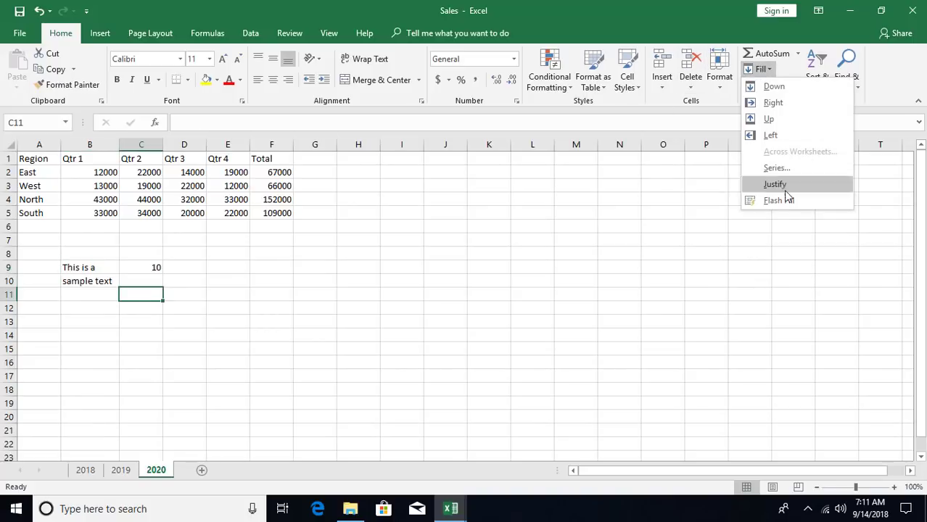